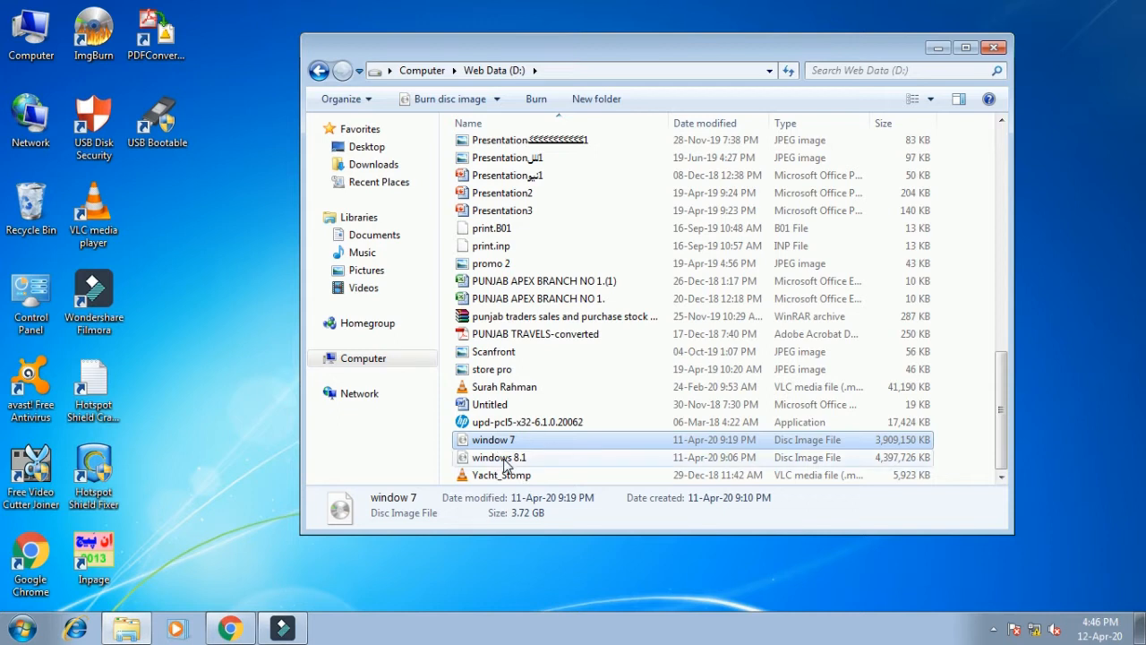
Step: Compare the details of the window 7 and windows 8.1 disc images on Web Data (D:)
left_click(504, 462)
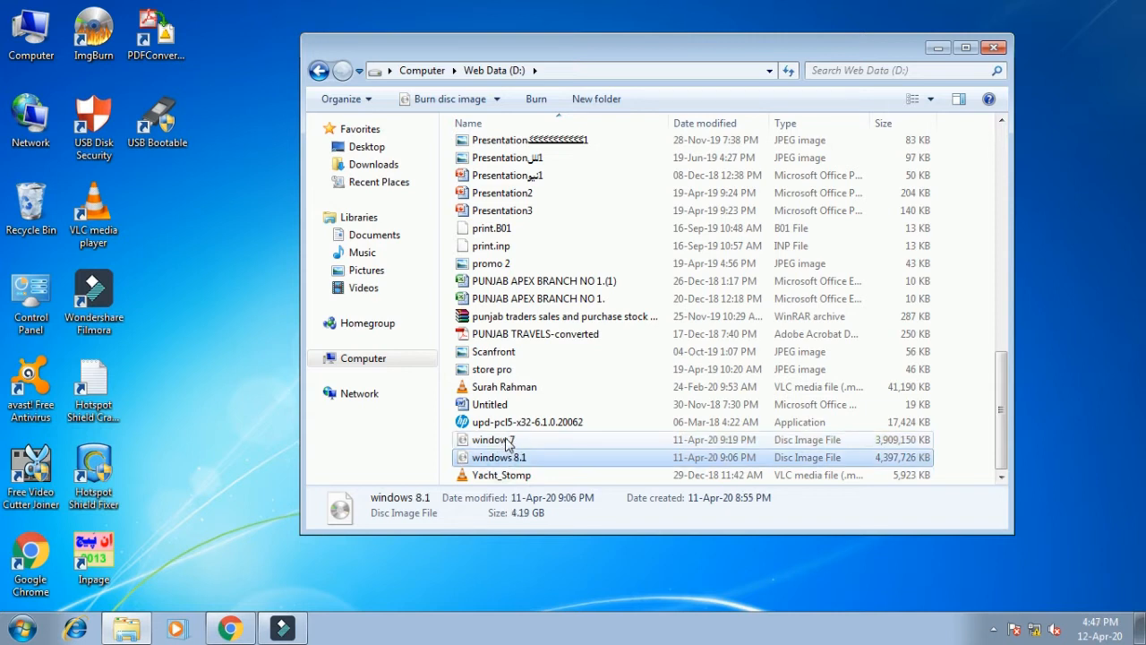
left_click(507, 442)
left_click(501, 460)
left_click(494, 443)
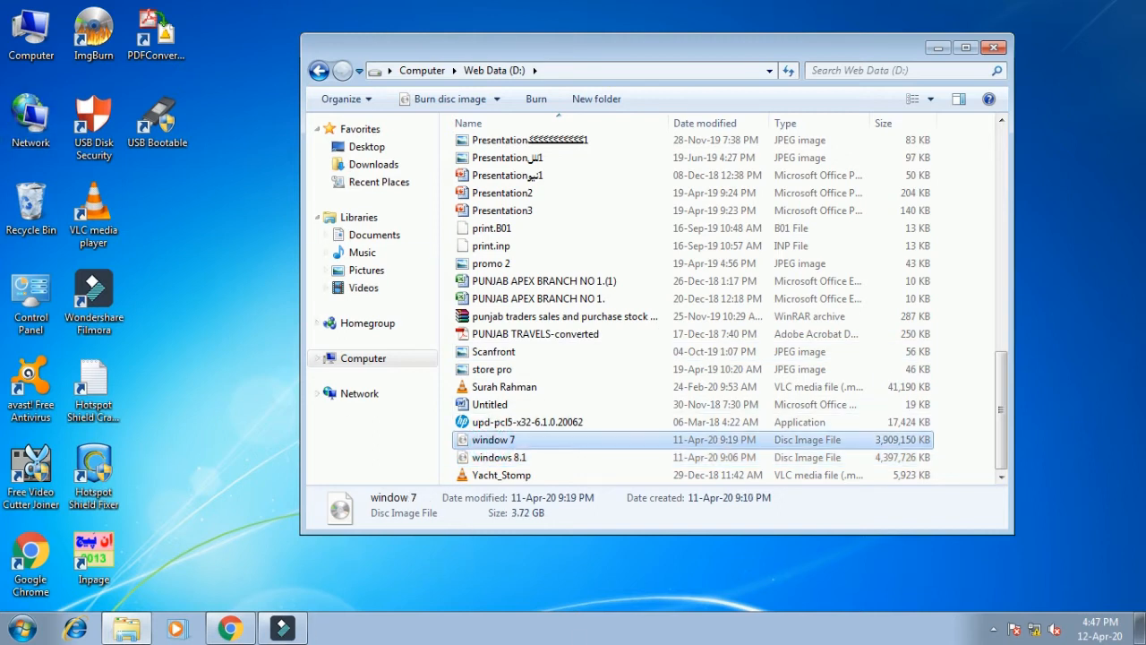
Step: Switch to Chrome and search Google for rufus 3.0 in a new tab
left_click(230, 628)
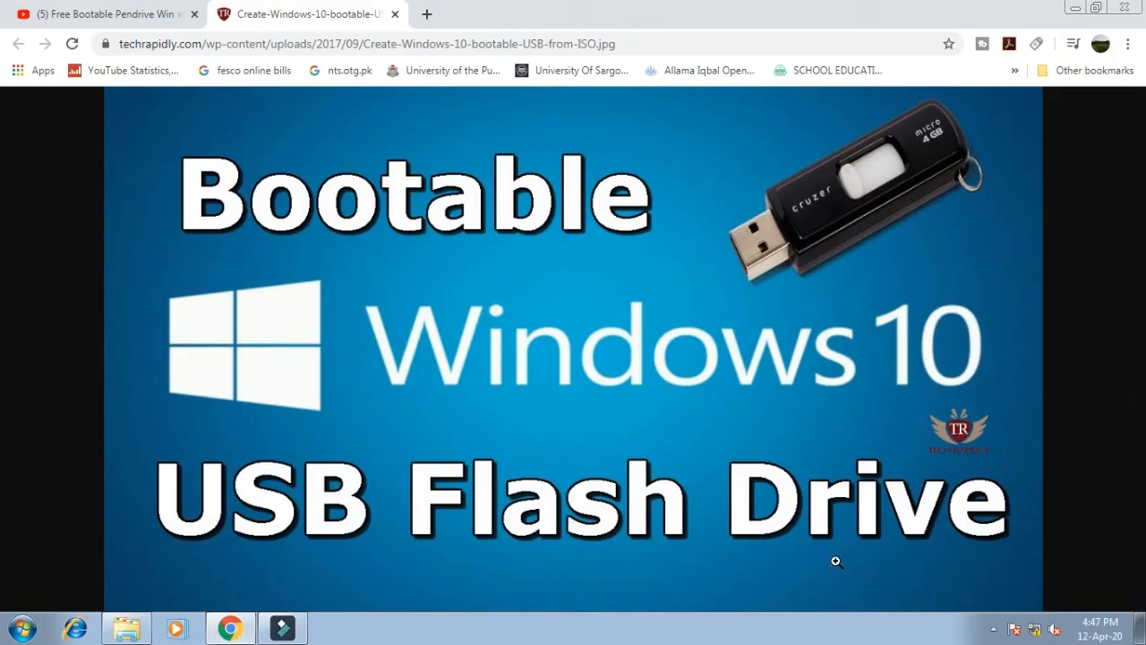
left_click(427, 15)
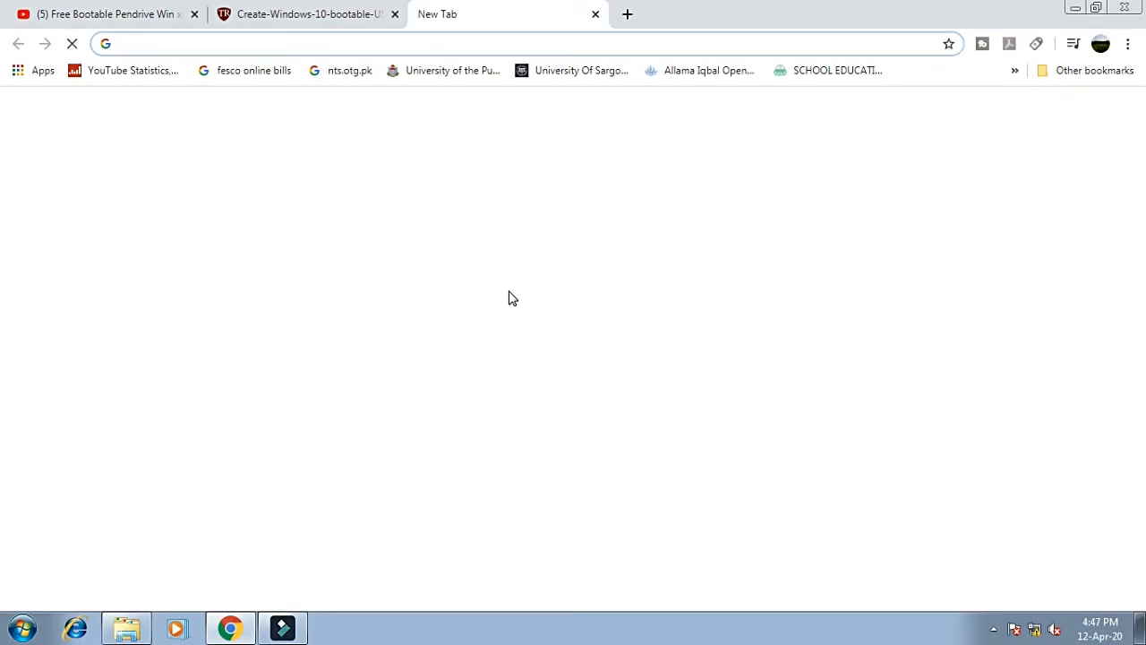
left_click(507, 352)
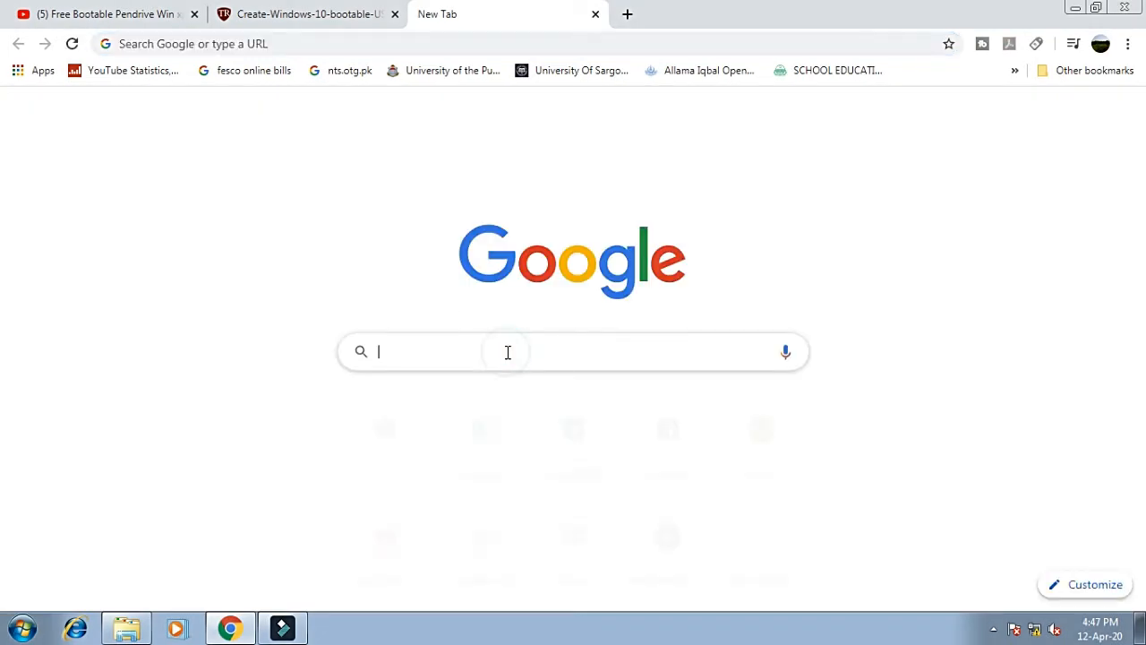
type("r")
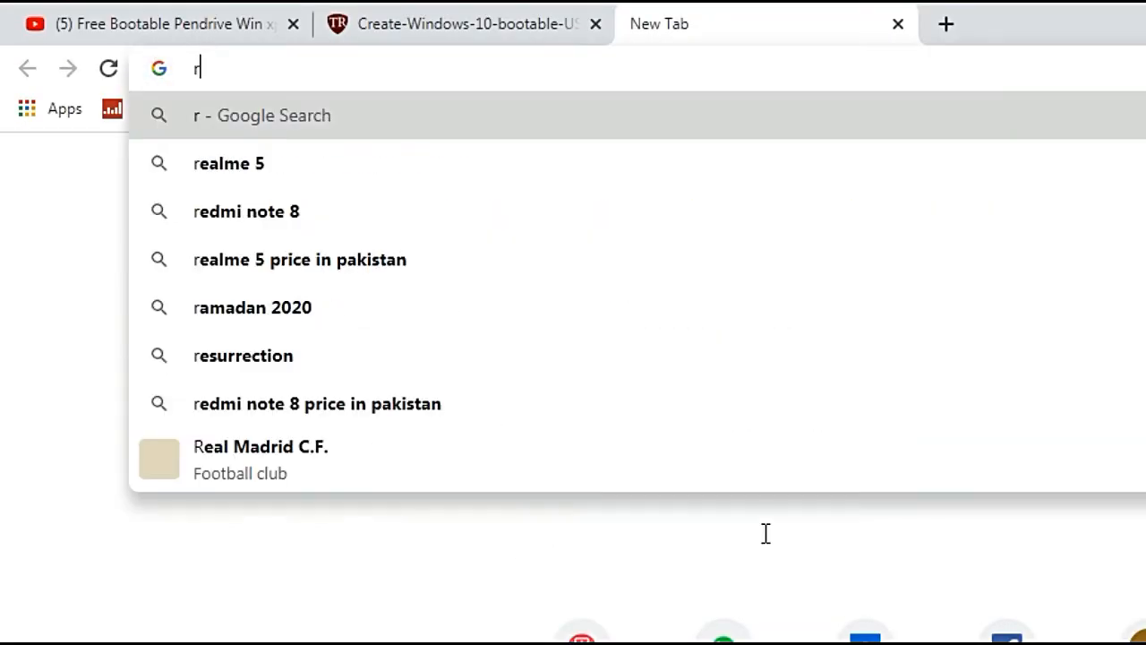
type("ufus")
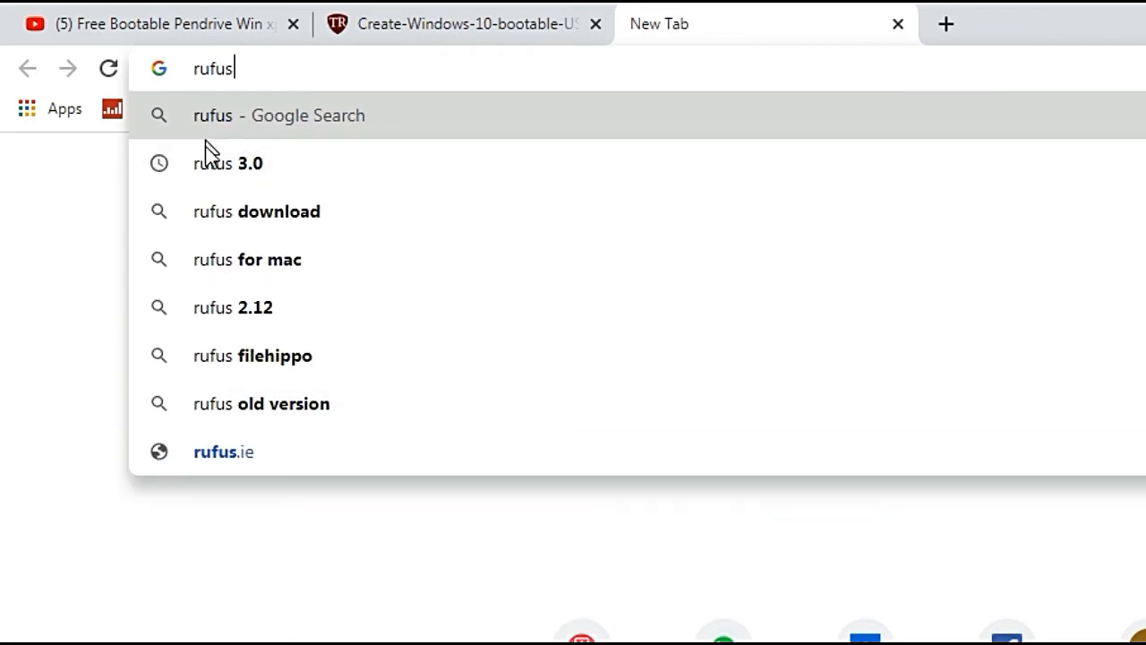
left_click(224, 165)
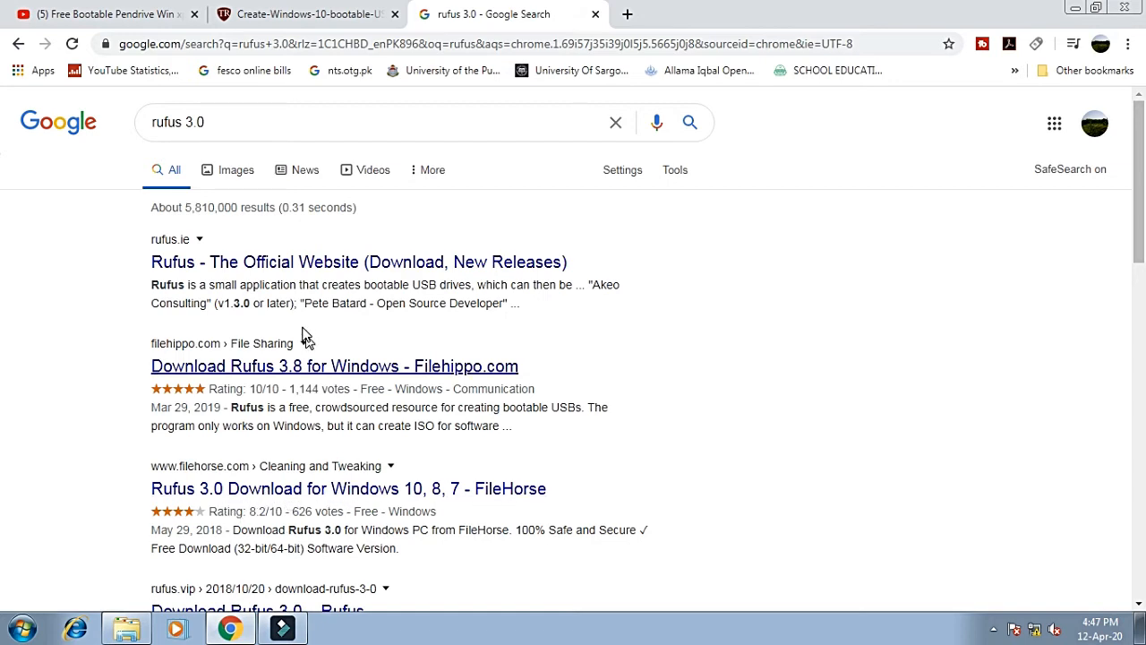
Step: Open the official Rufus website from the search results and examine its download section
left_click(252, 264)
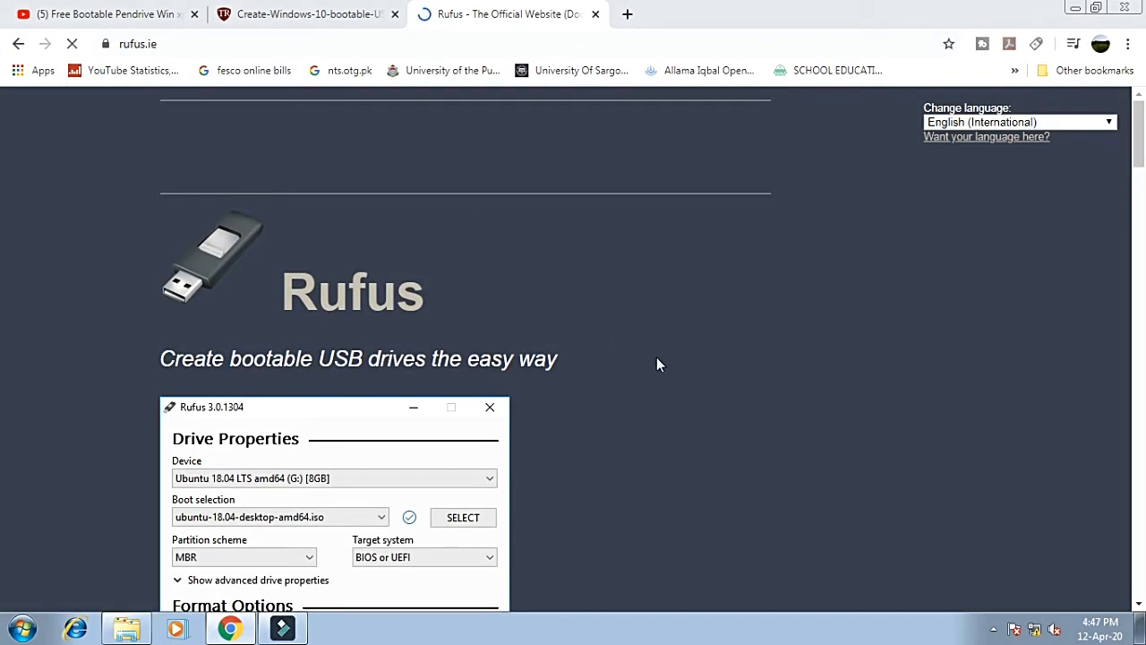
scroll(370, 304, "down", 1)
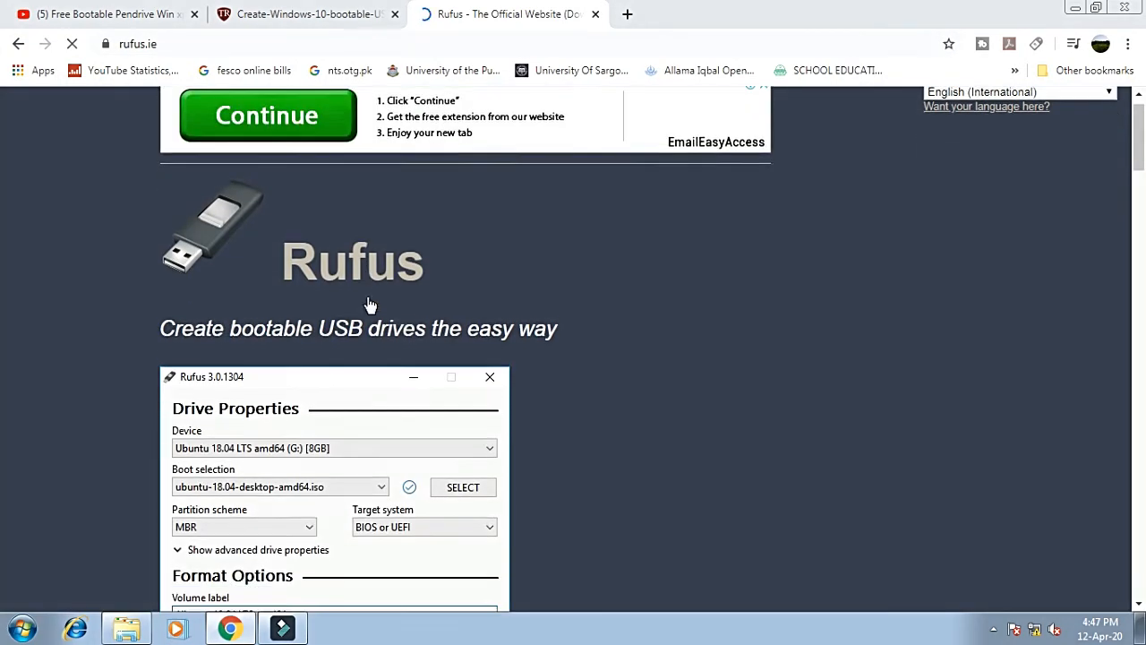
scroll(639, 420, "down", 8)
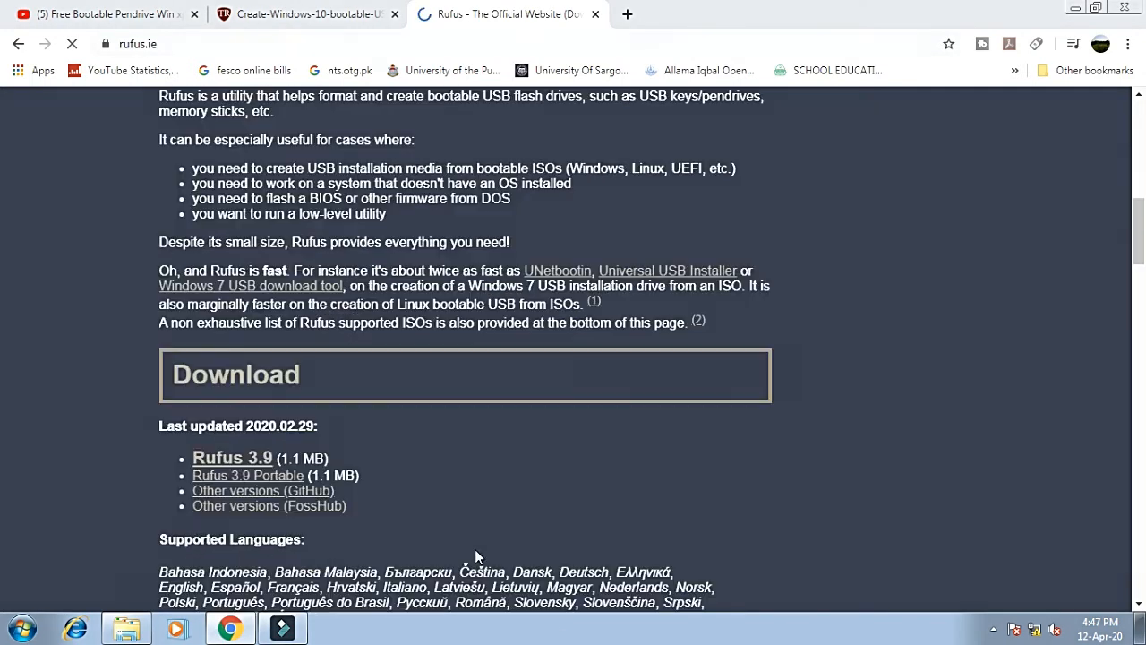
scroll(476, 553, "down", 1)
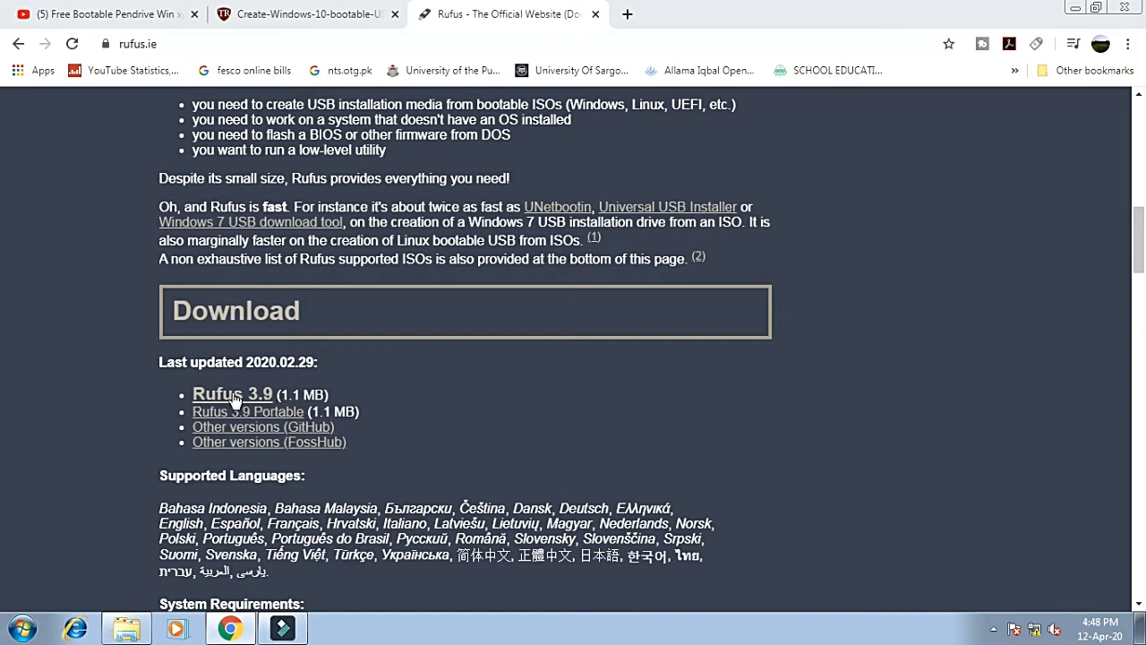
scroll(234, 401, "up", 10)
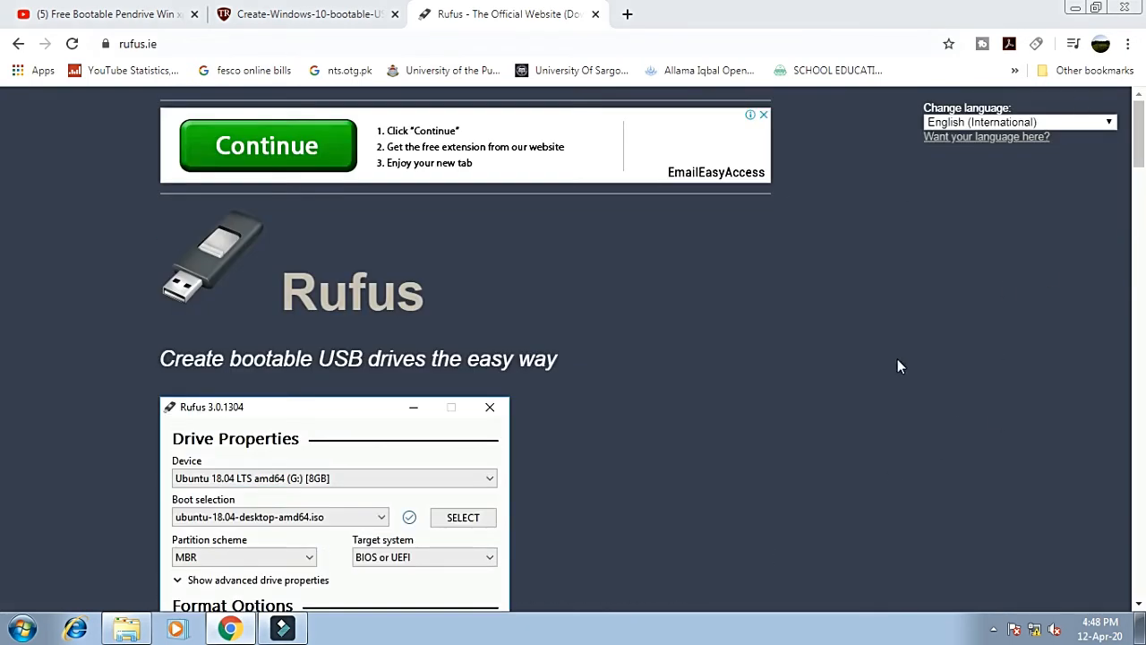
Step: Leave the browser, launch Rufus from the USB Bootable desktop shortcut and close the Web Data (D:) folder window
left_click(1074, 9)
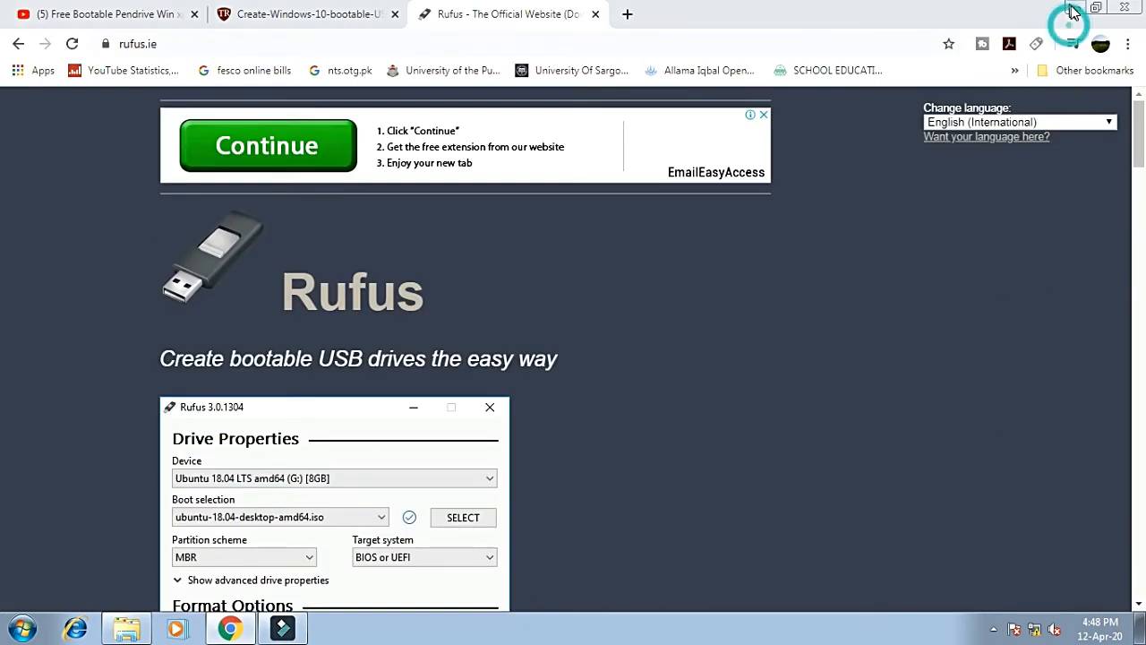
left_click(231, 357)
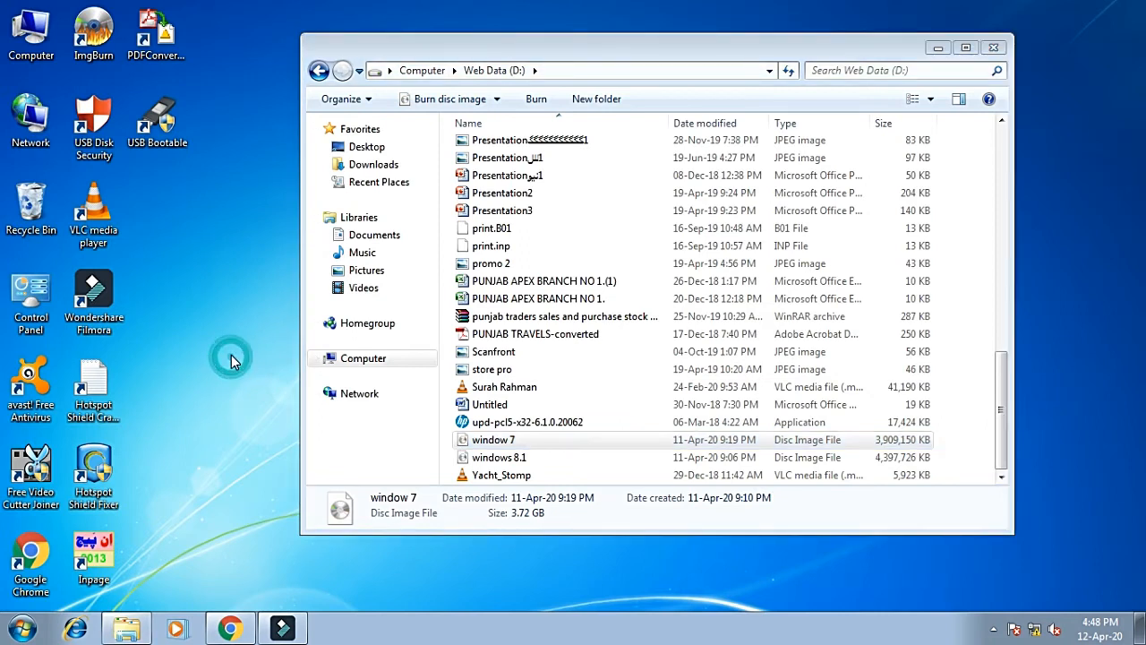
double_click(159, 135)
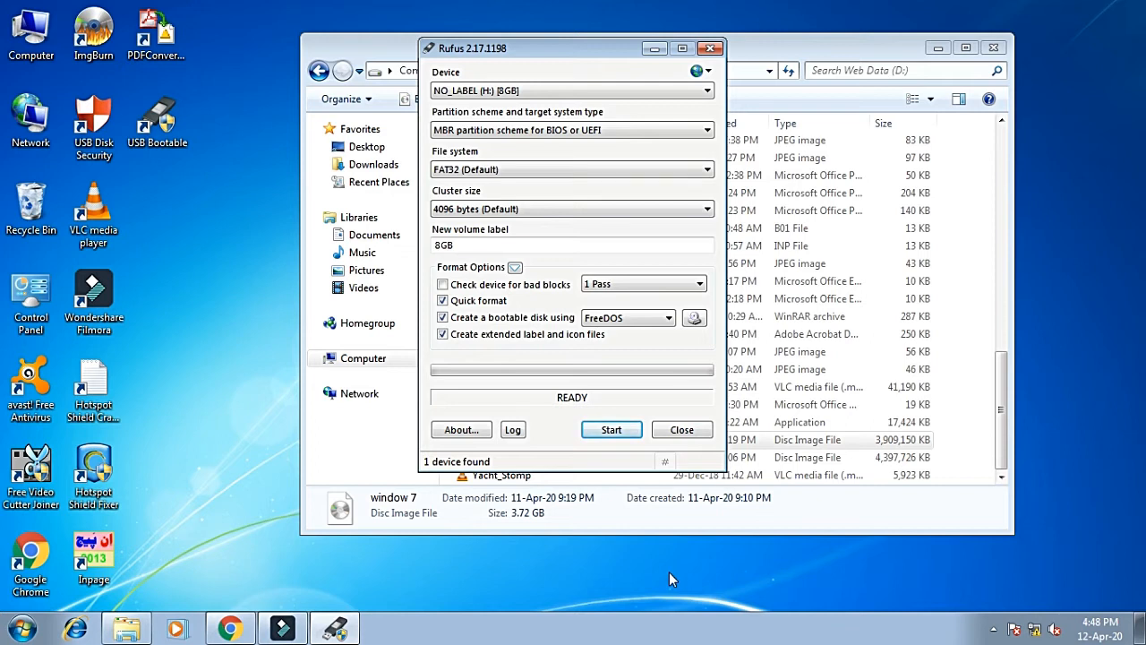
left_click(993, 47)
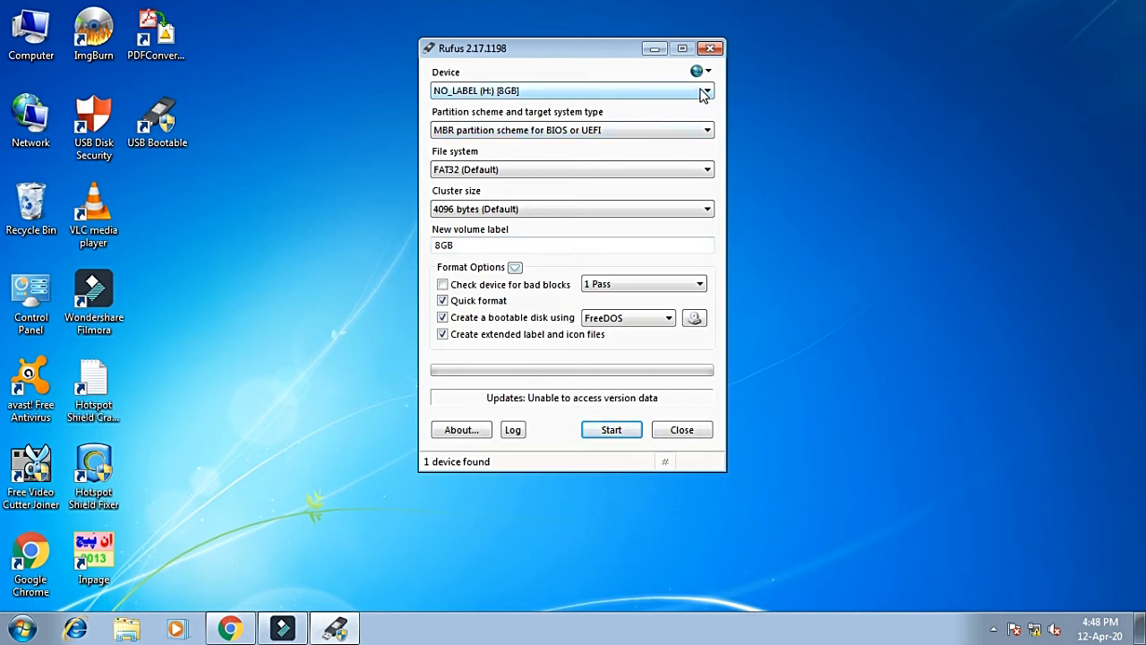
Step: Review the available devices and partition schemes, keeping NO_LABEL (H:) [8GB] and MBR partition scheme for BIOS or UEFI
left_click(704, 93)
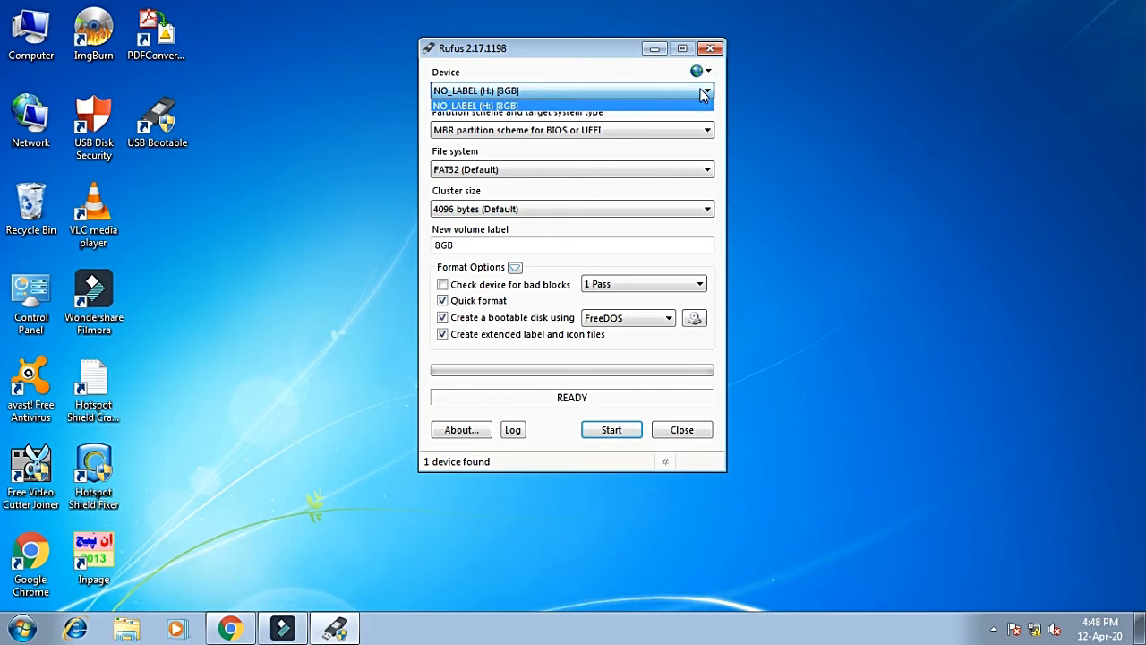
left_click(796, 114)
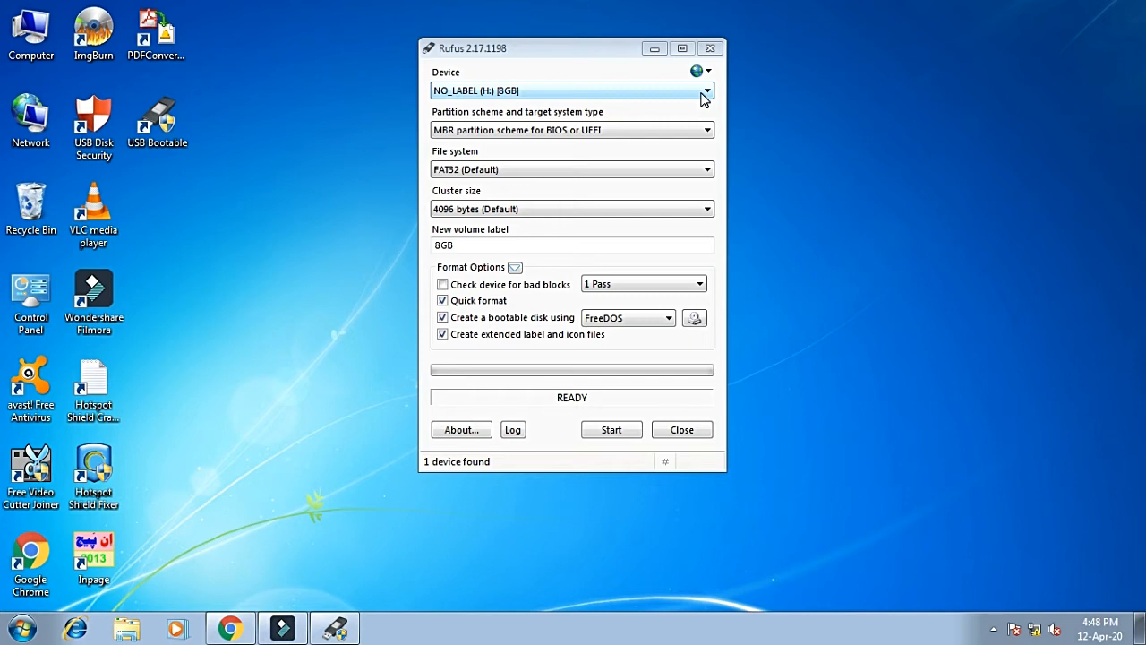
left_click(609, 158)
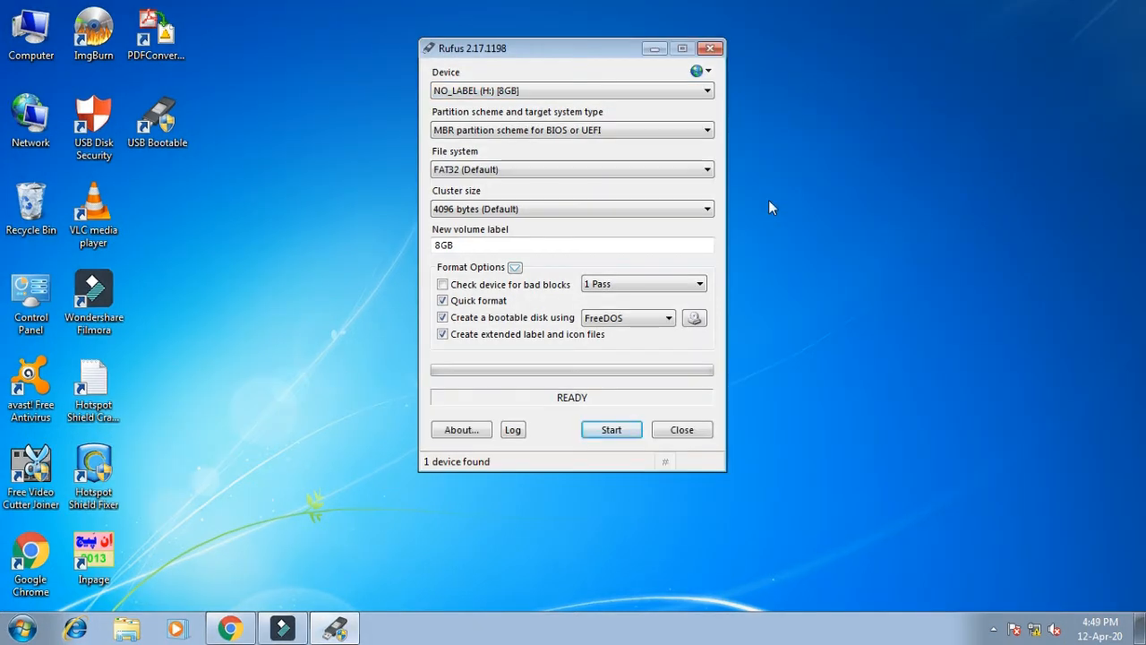
left_click(694, 132)
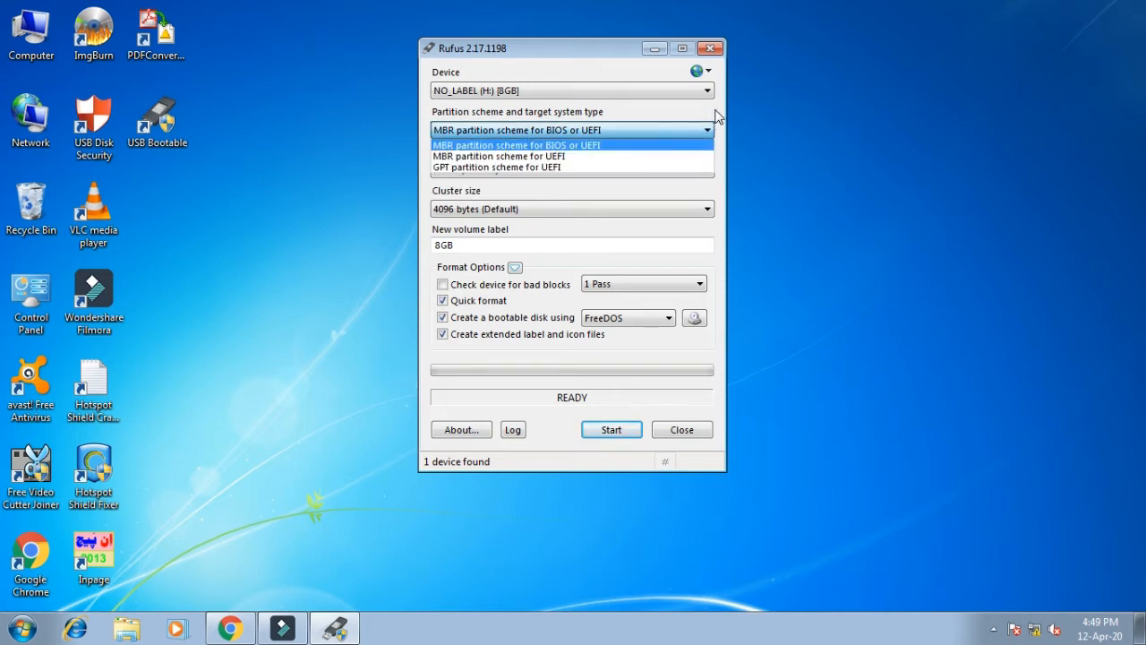
left_click(716, 117)
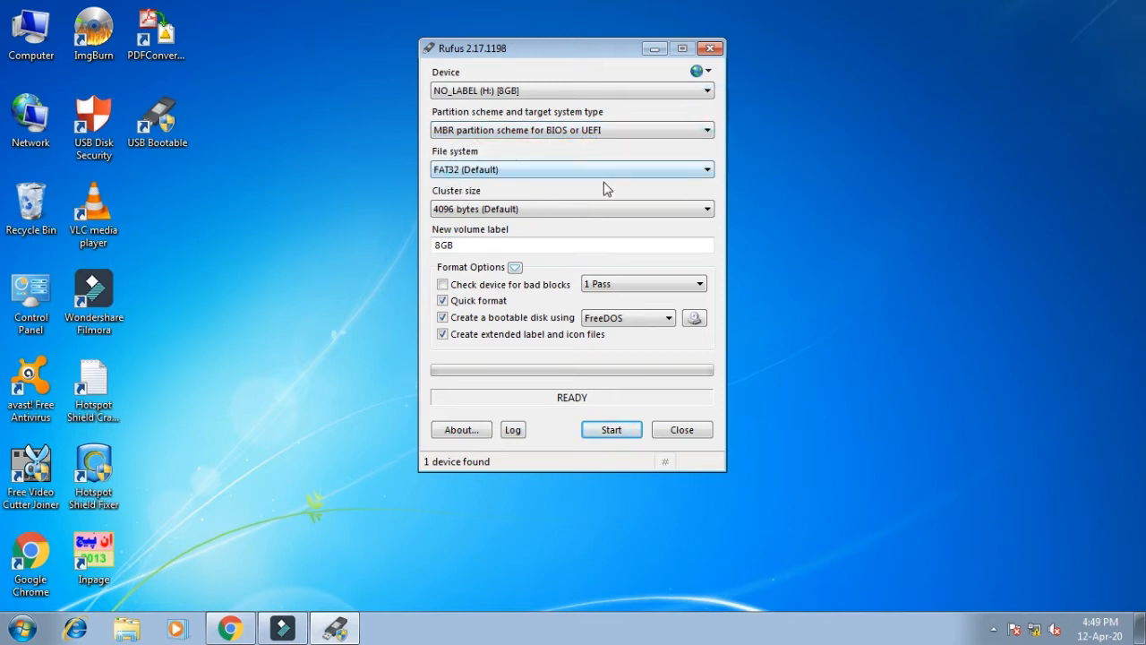
Step: Set the file system to NTFS and the bootable disk source to ISO Image
left_click(709, 170)
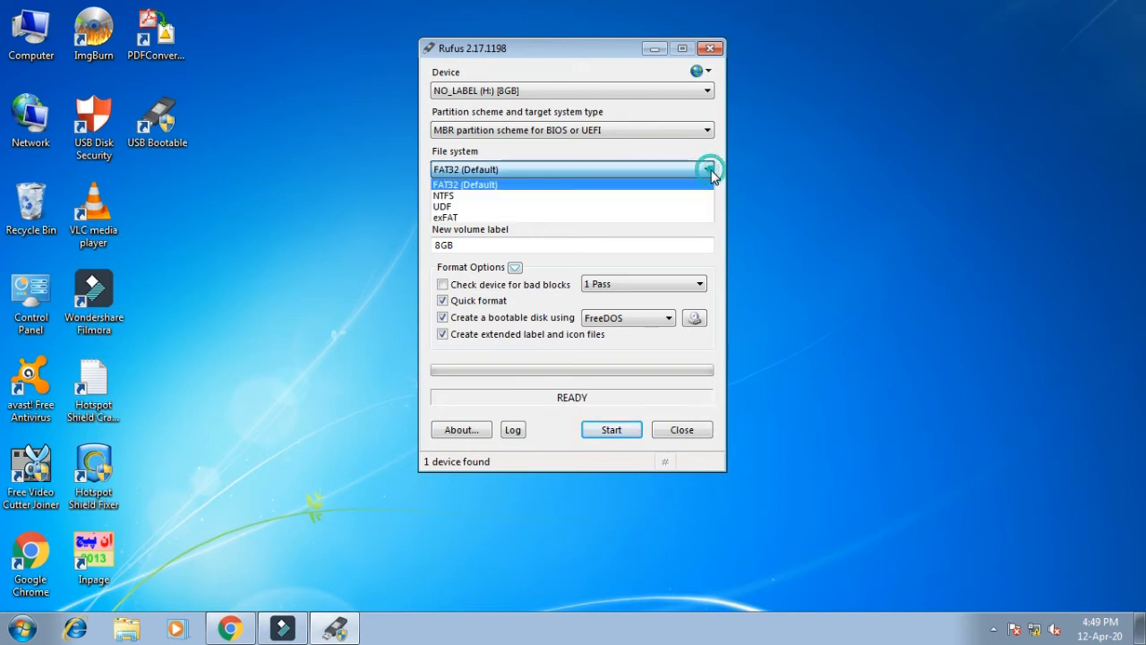
left_click(480, 199)
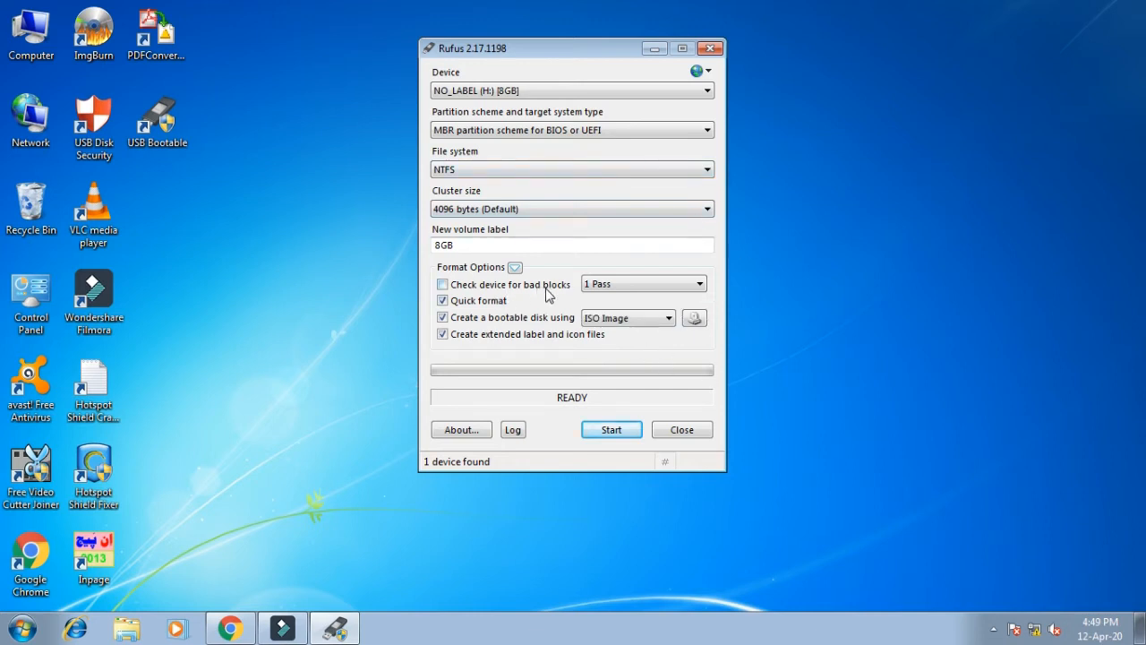
left_click(700, 285)
left_click(687, 246)
left_click(668, 321)
left_click(668, 319)
key("Return")
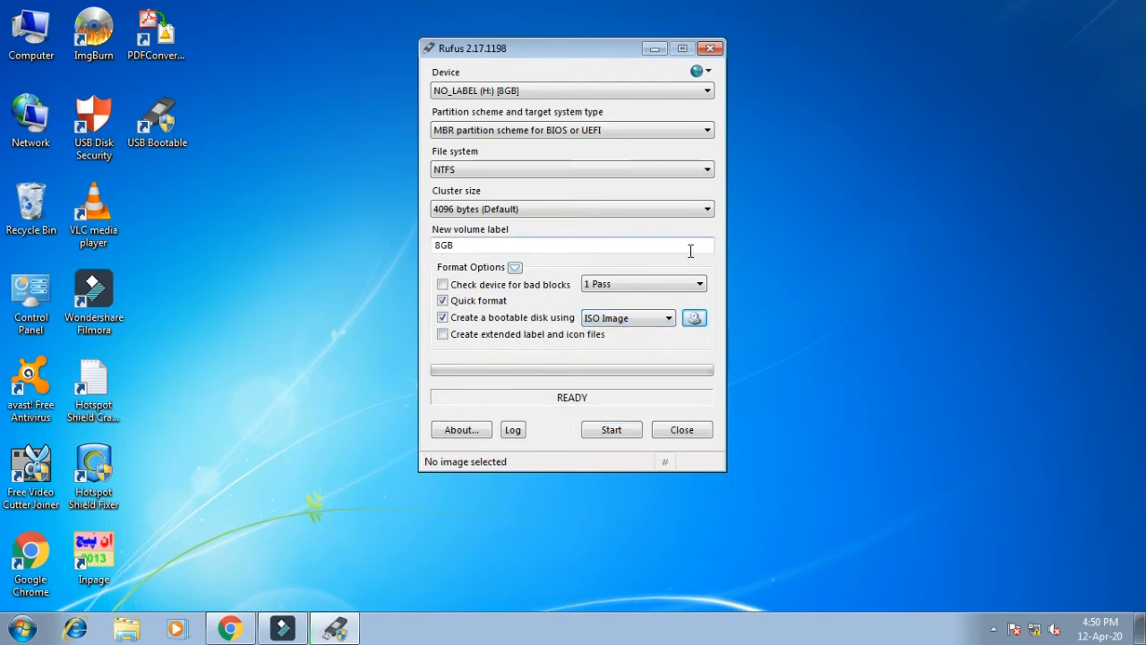
Step: Load the windows 8.1 disc image from Web Data (D:) as the boot image and dismiss the truncated ISO notice
left_click(697, 320)
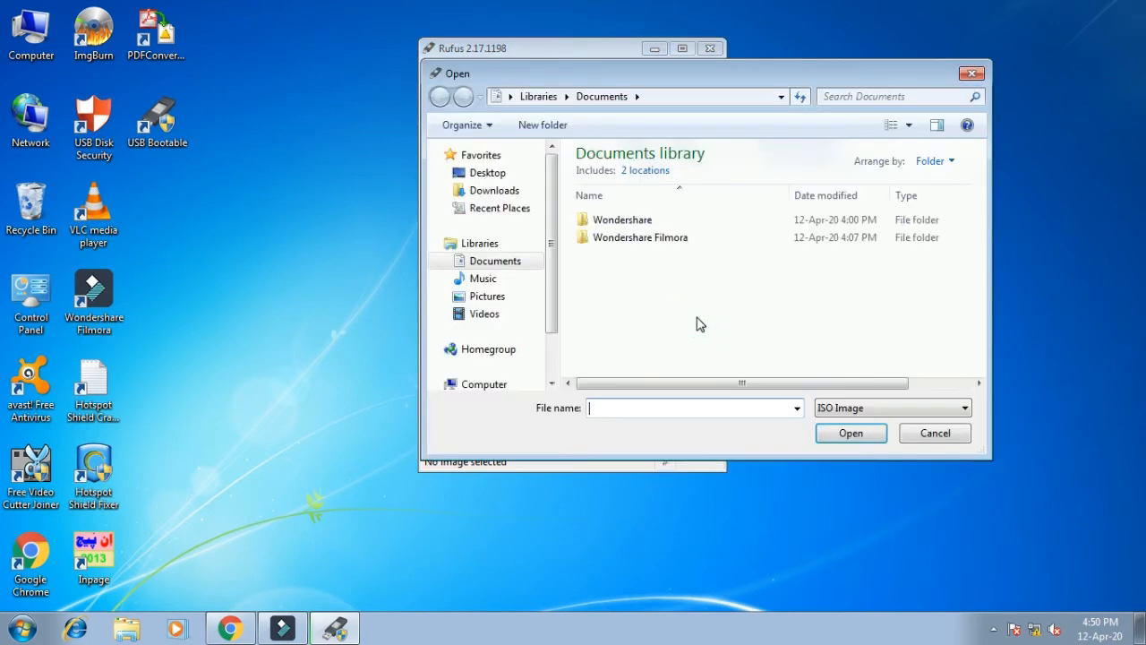
left_click_drag(550, 272, 666, 325)
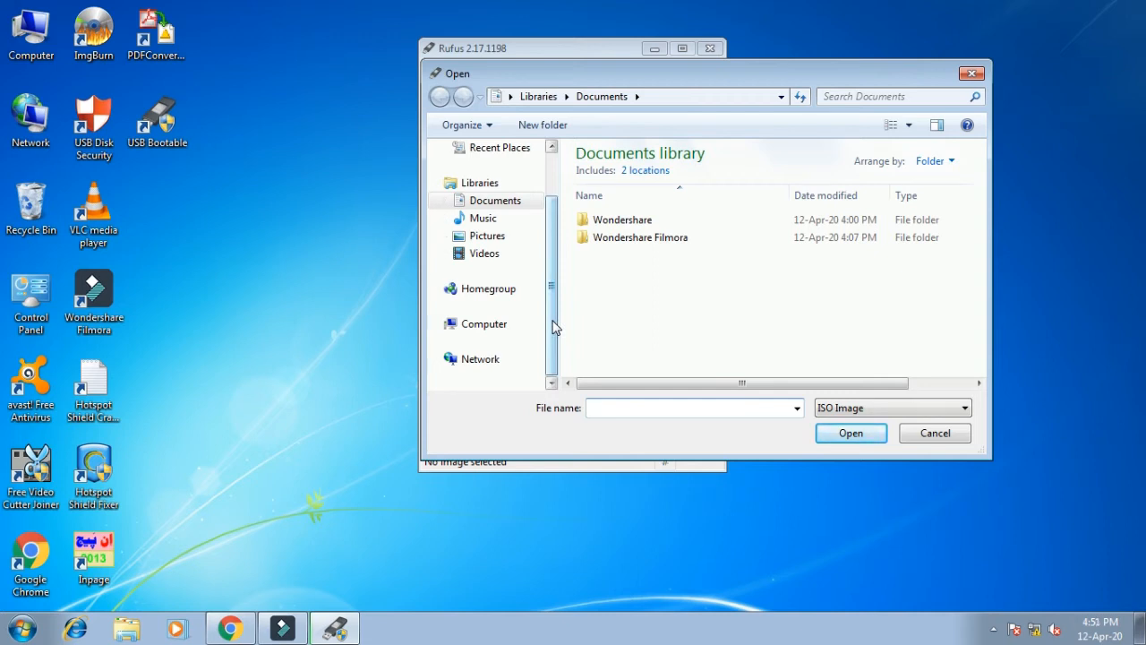
left_click(481, 328)
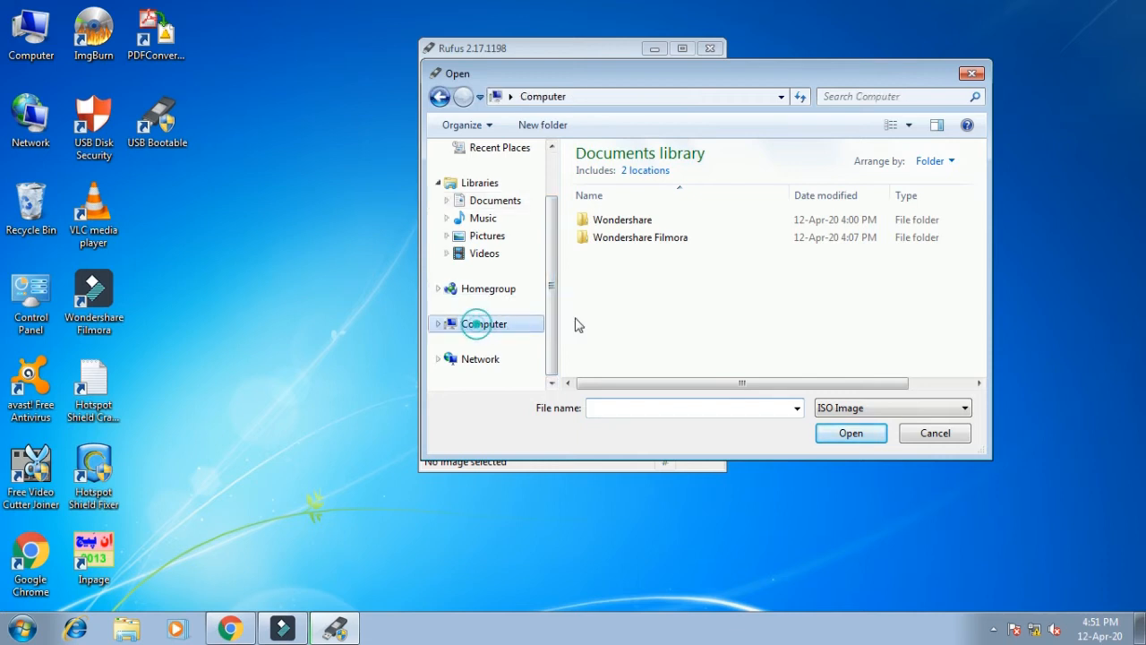
double_click(668, 247)
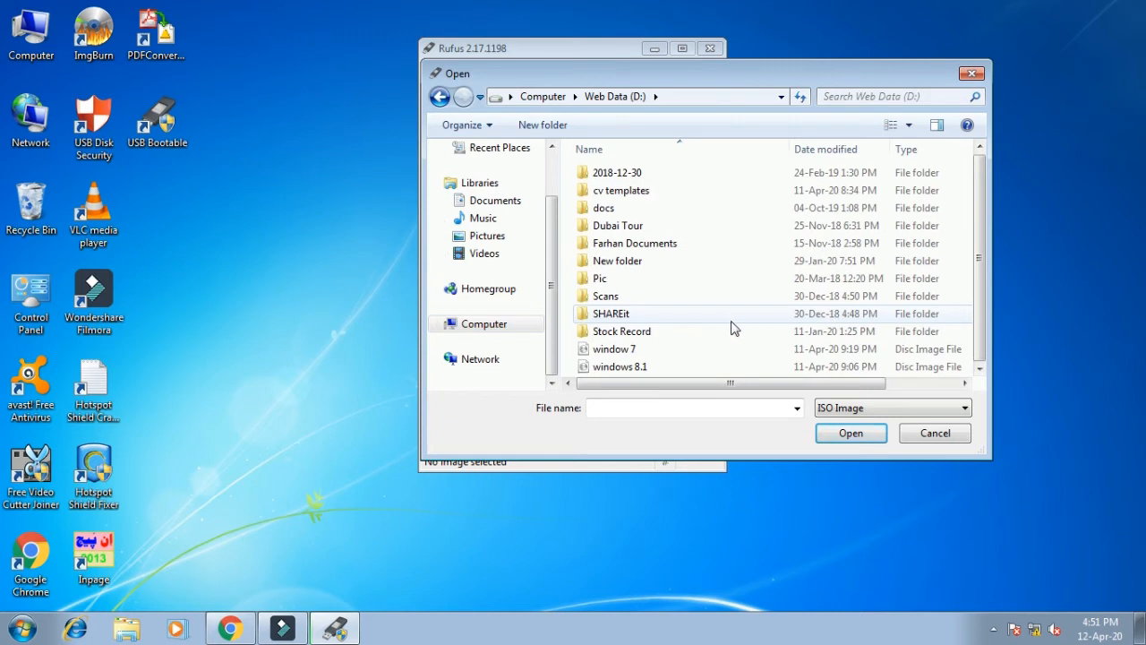
left_click(615, 355)
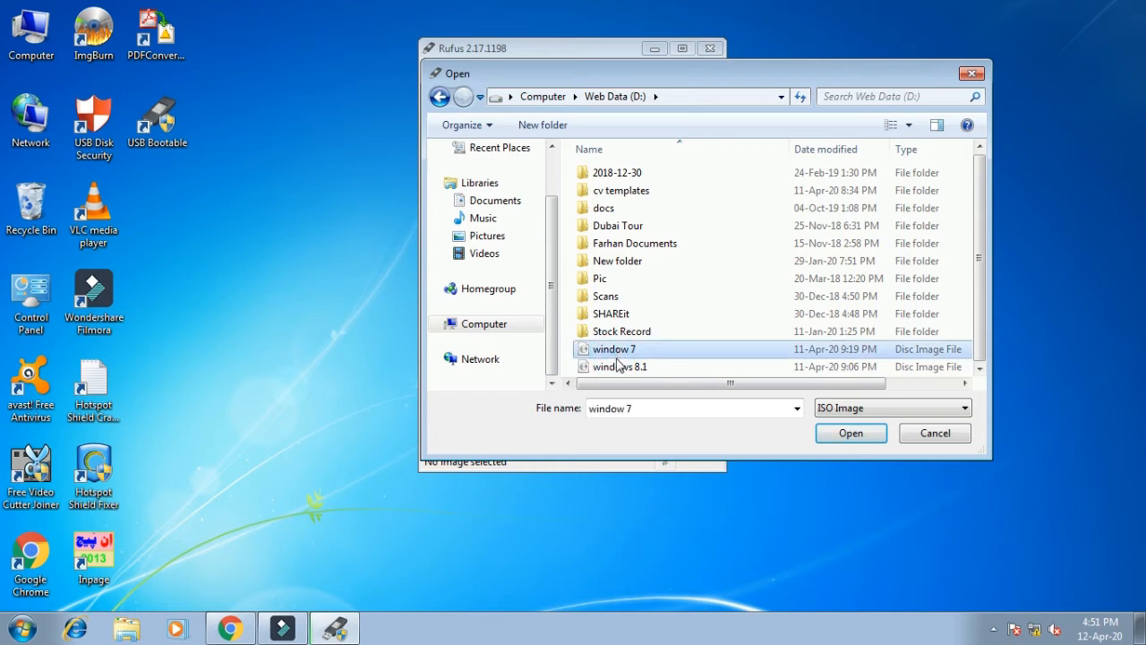
left_click(617, 369)
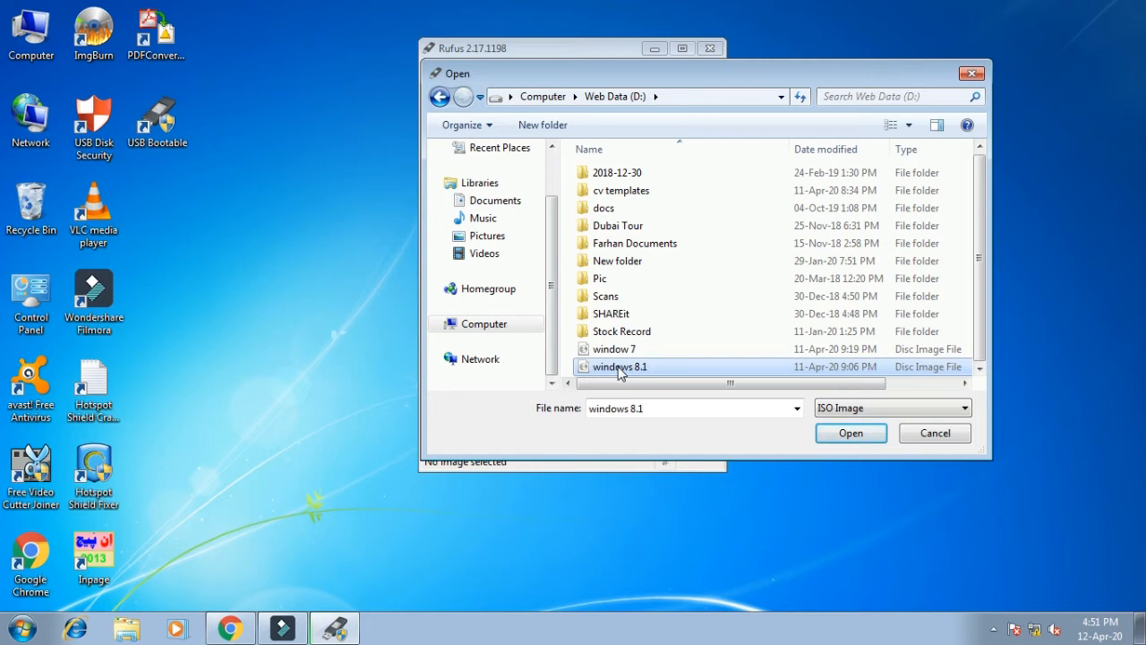
left_click(855, 435)
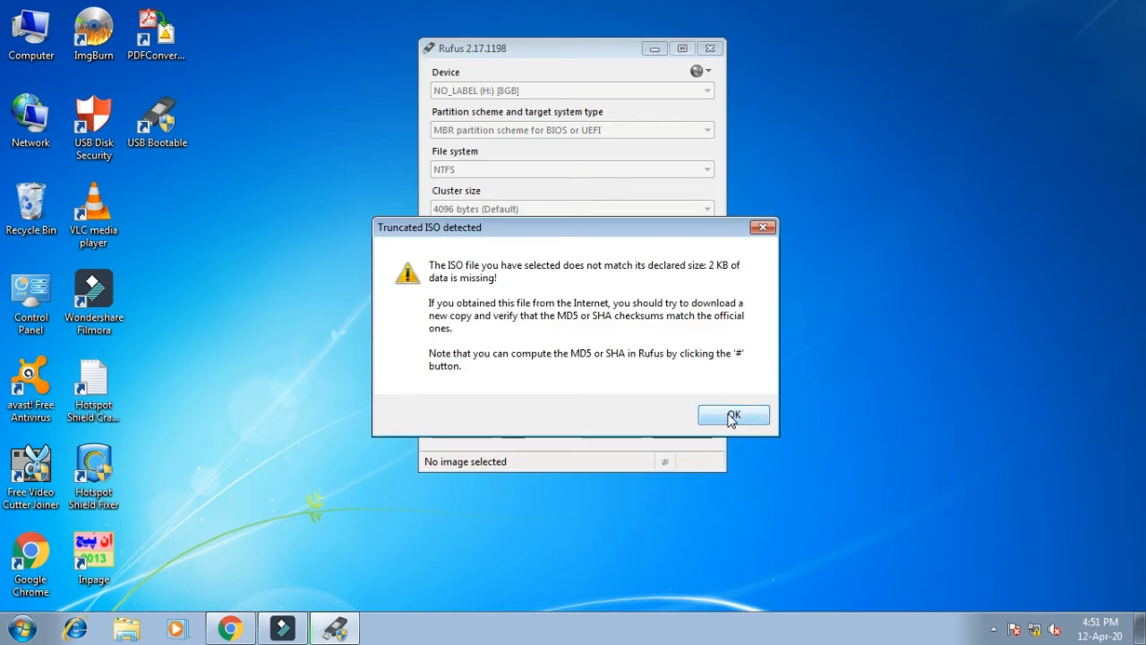
left_click(730, 414)
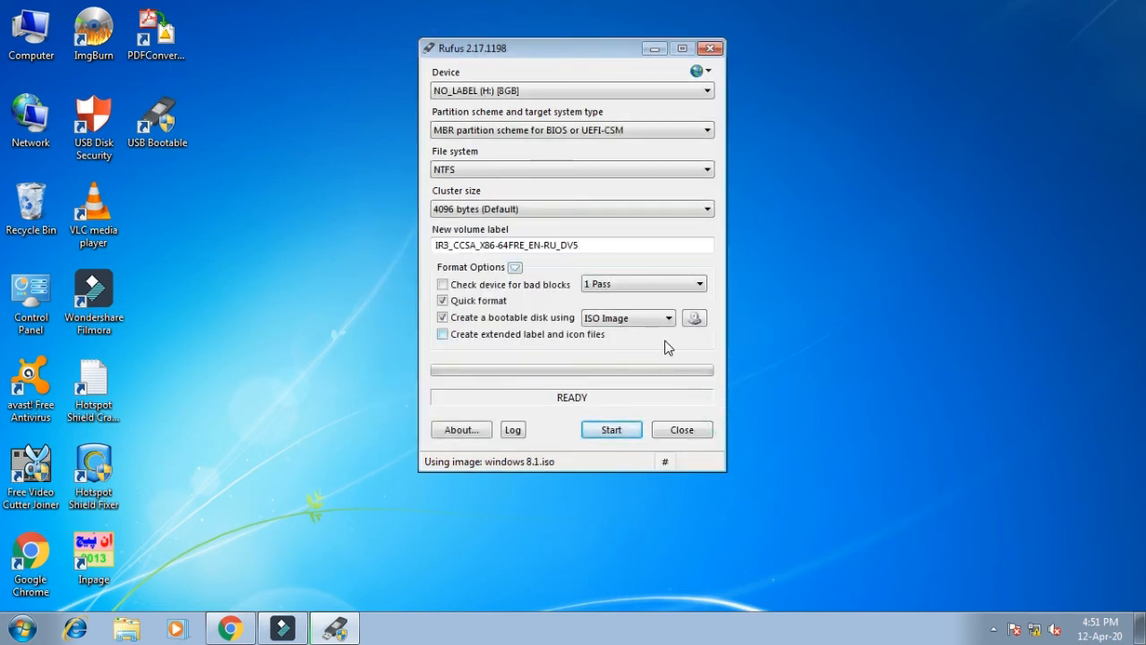
Step: Start writing the windows 8.1 image to the 8GB USB drive (H:) and agree to erase its data
left_click(625, 433)
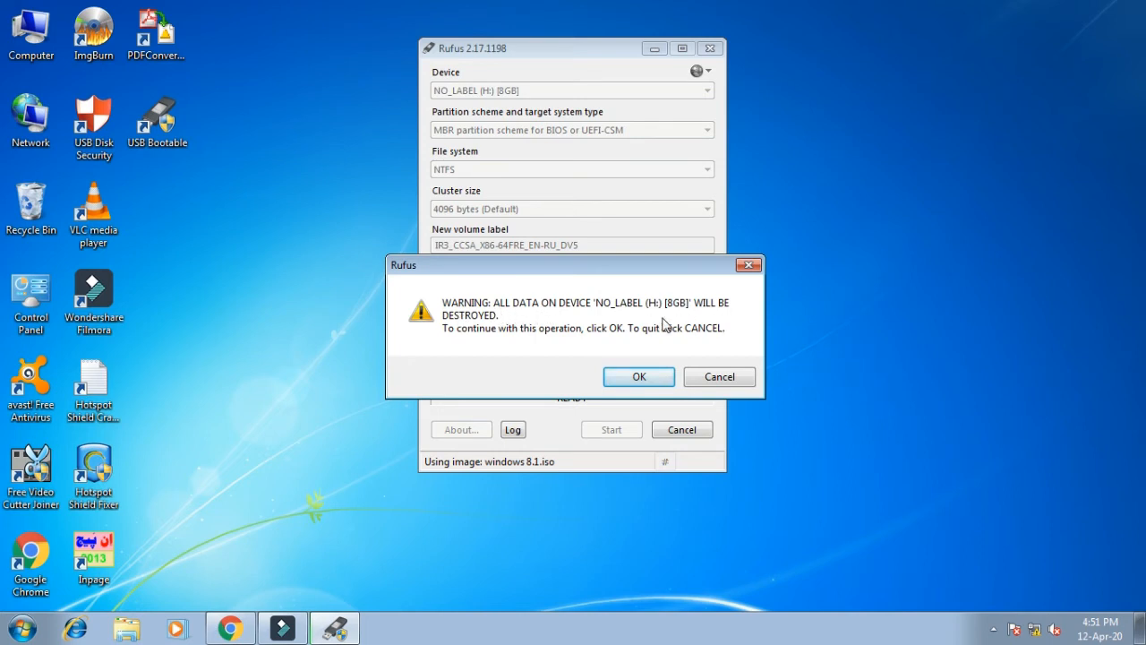
left_click(621, 377)
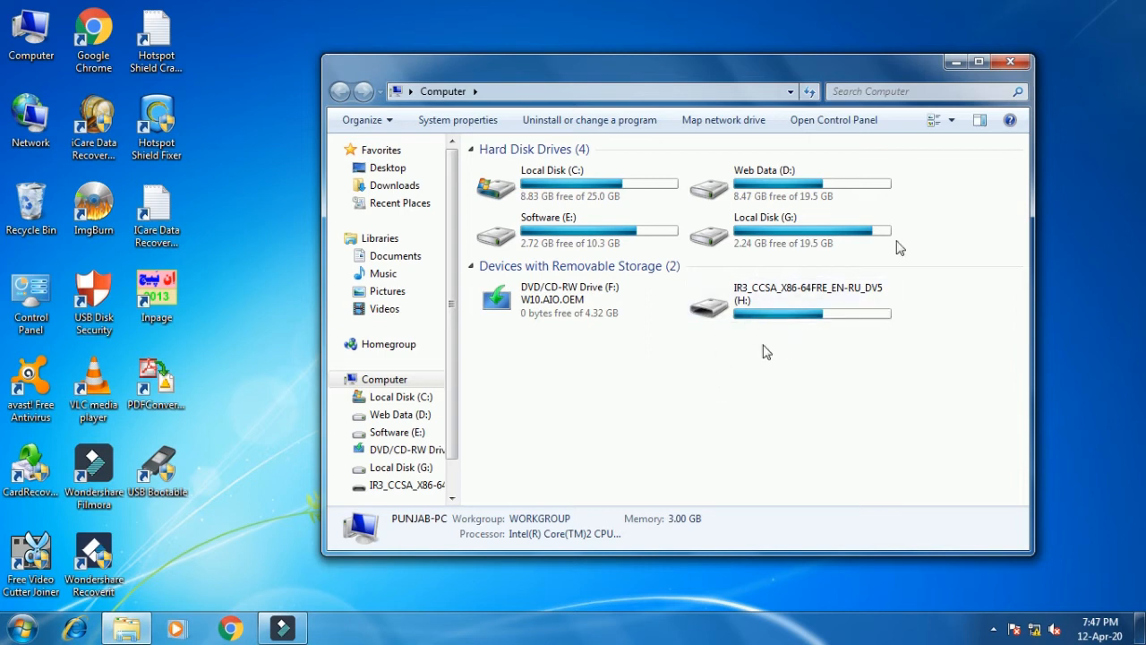
Step: Close the Computer window, search for cmd to open a Command Prompt, and reposition and enlarge its window
left_click(1010, 64)
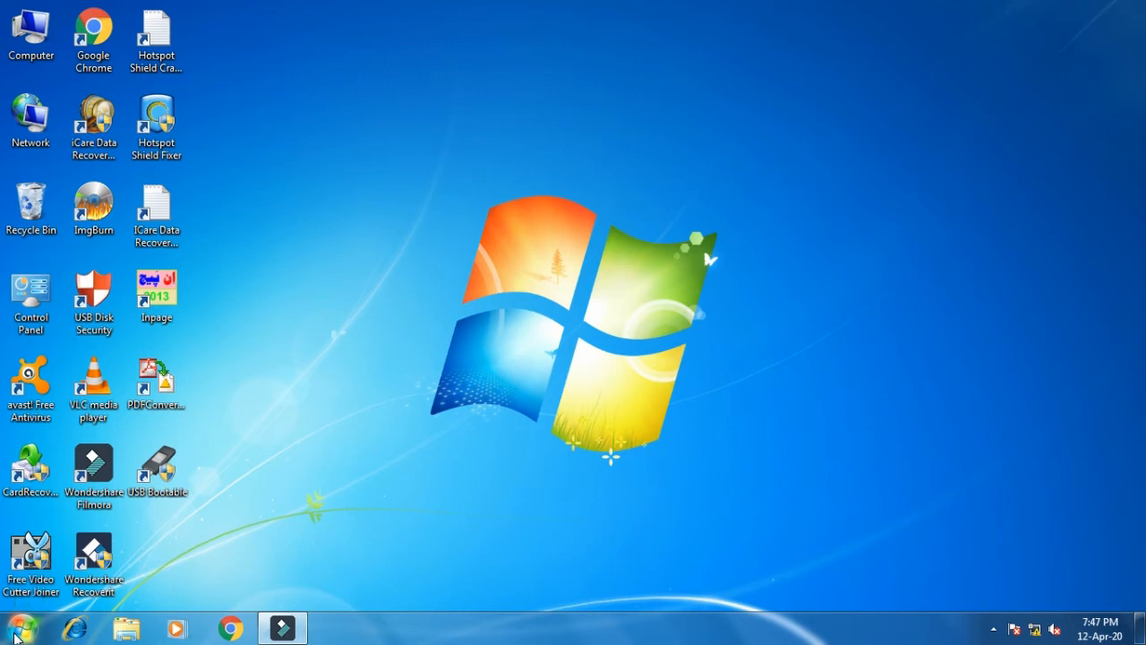
left_click(16, 634)
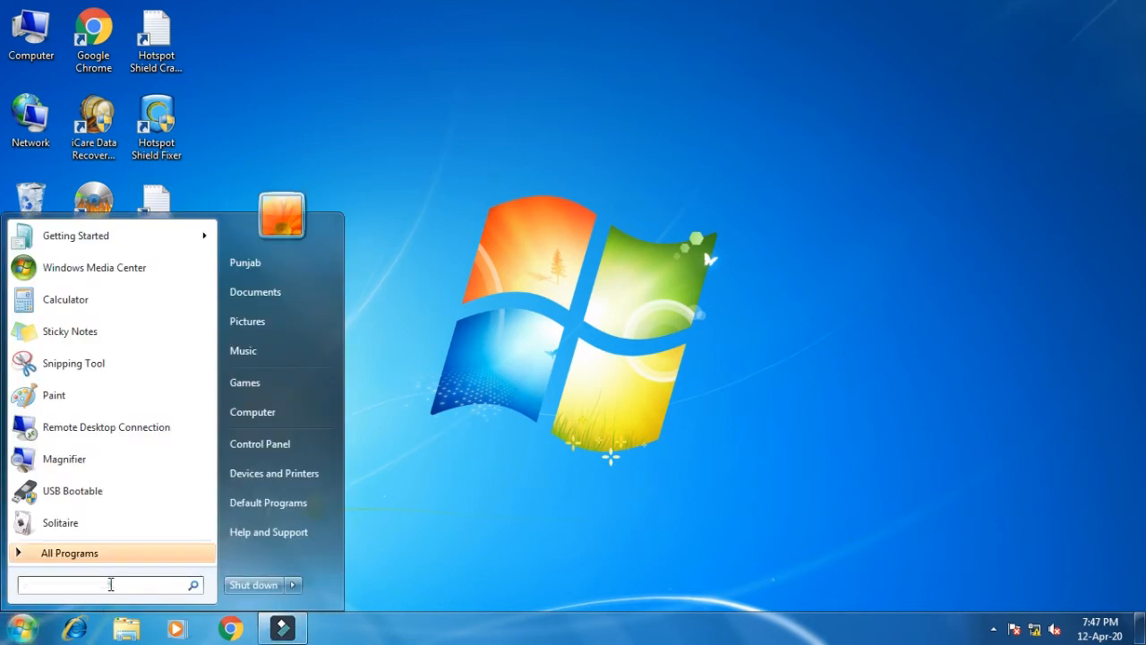
type("cmd")
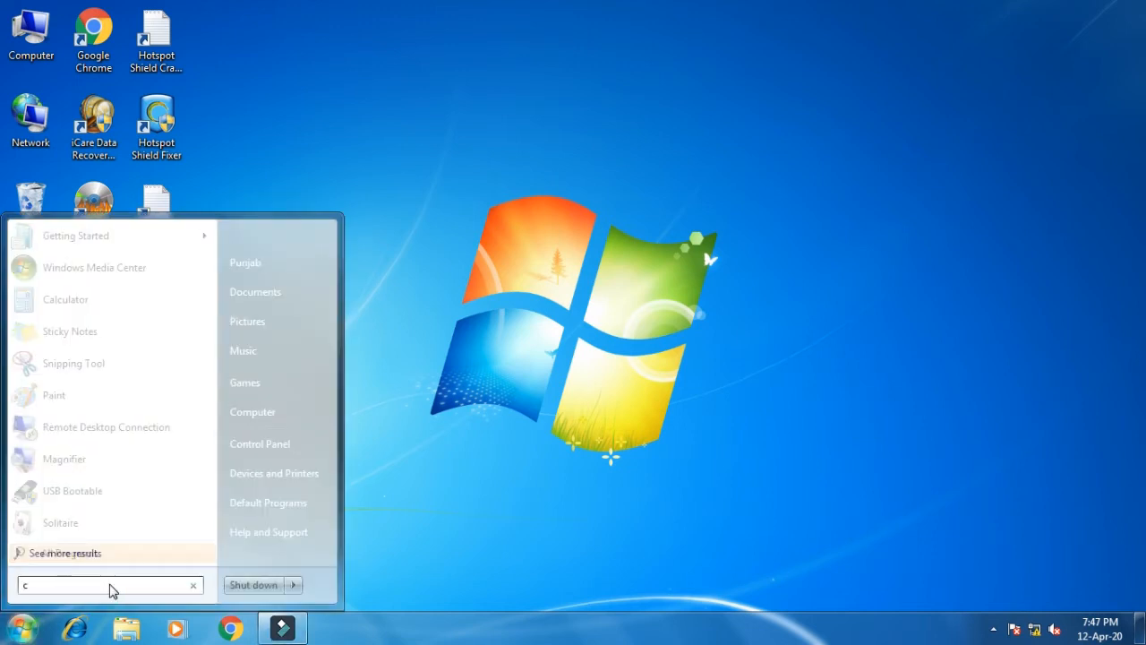
key("Return")
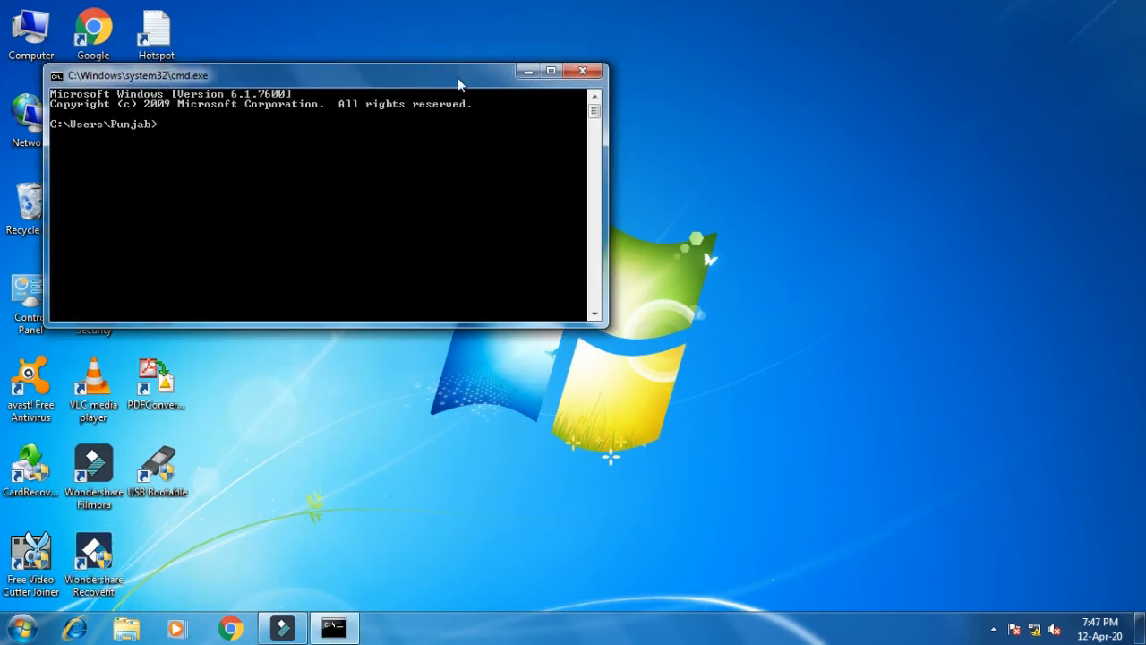
left_click_drag(394, 49, 649, 61)
left_click_drag(620, 317, 609, 528)
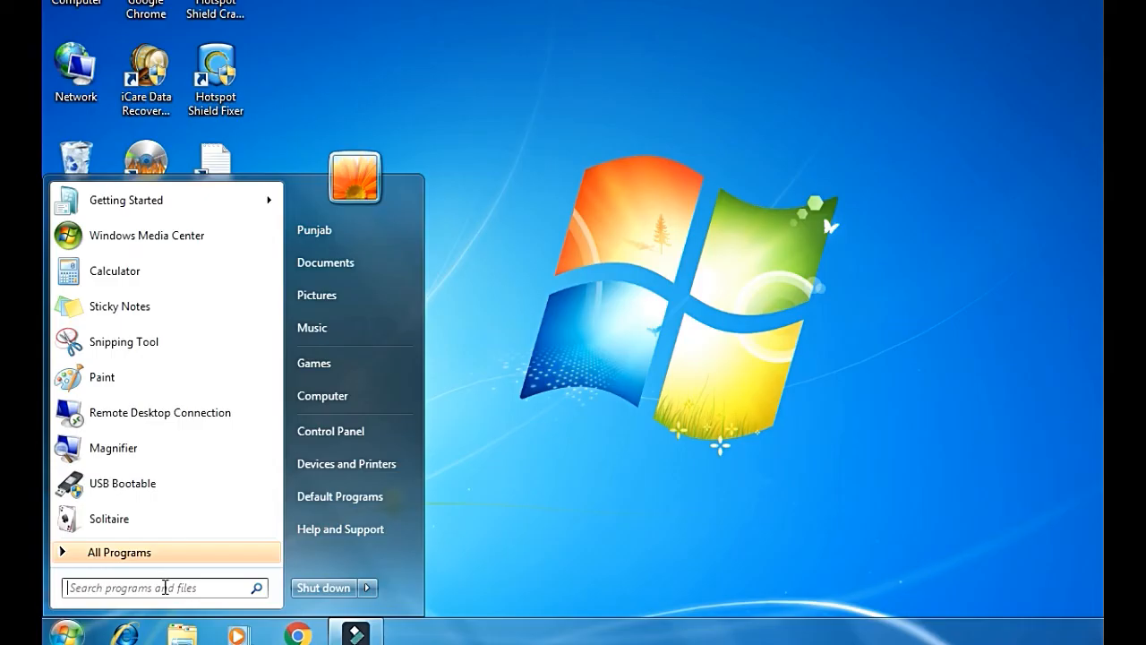
left_click(161, 586)
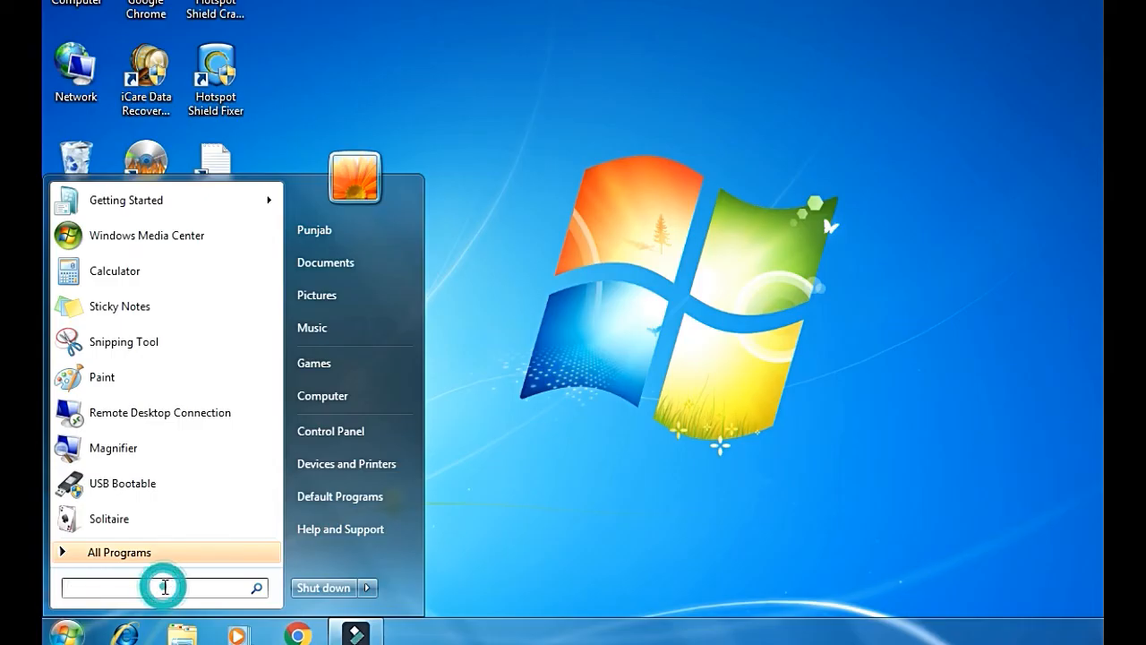
type("cmd")
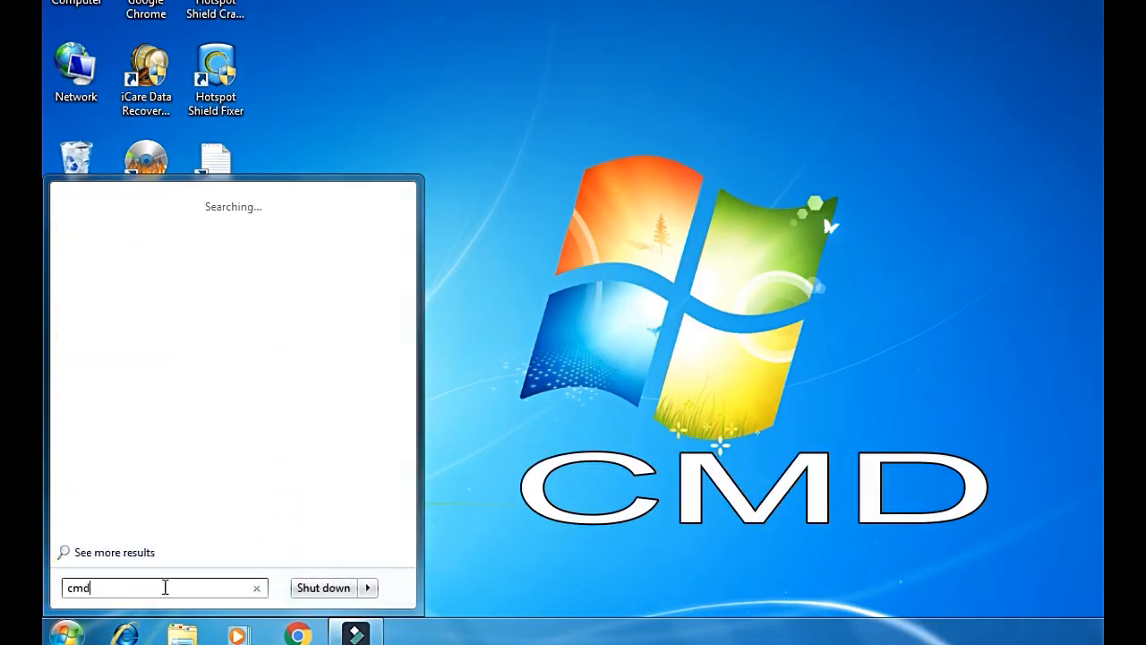
key("Return")
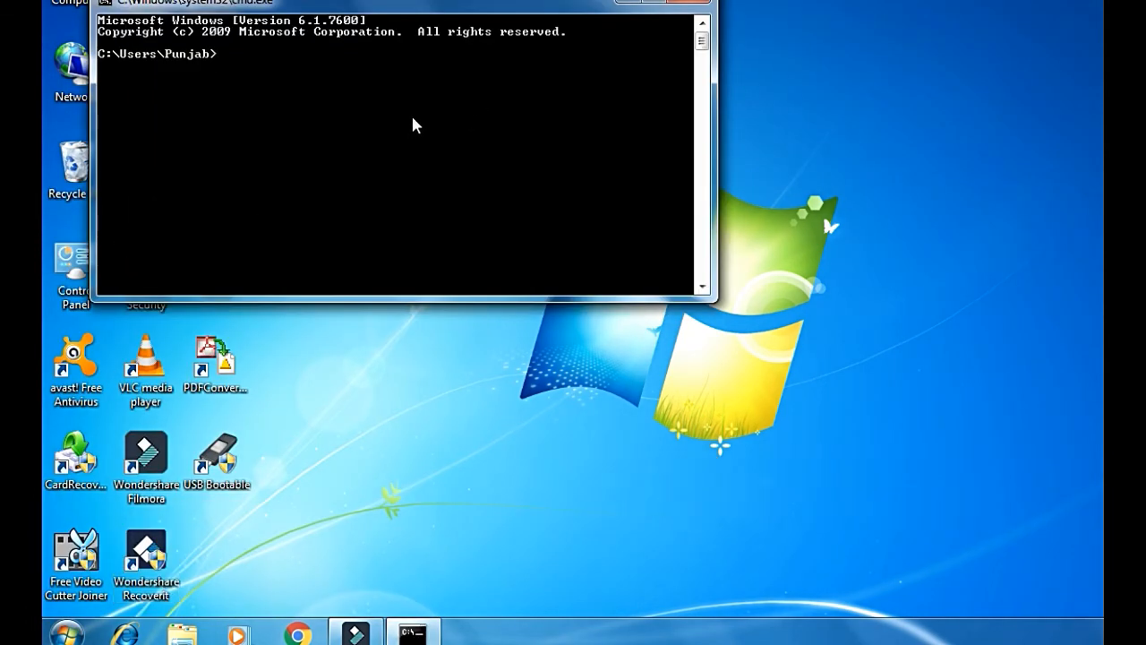
left_click_drag(550, 22, 591, 33)
left_click_drag(729, 290, 711, 528)
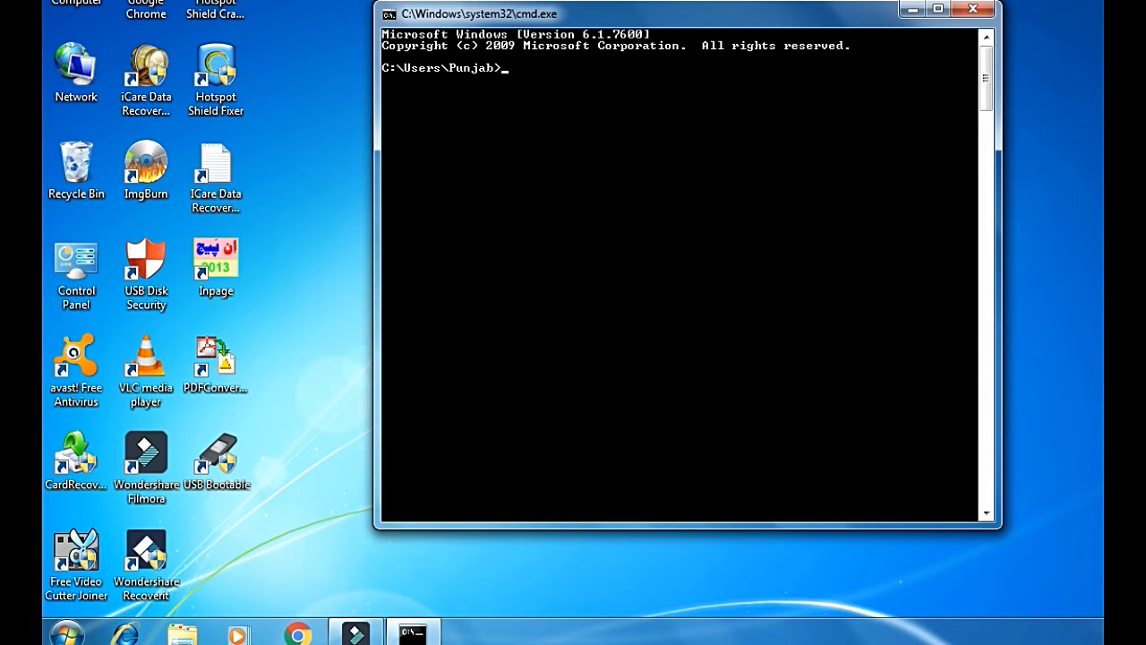
Step: Launch diskpart from the Command Prompt, minimize the prompt, and reposition and enlarge the DiskPart window
type("skpart")
key("Return")
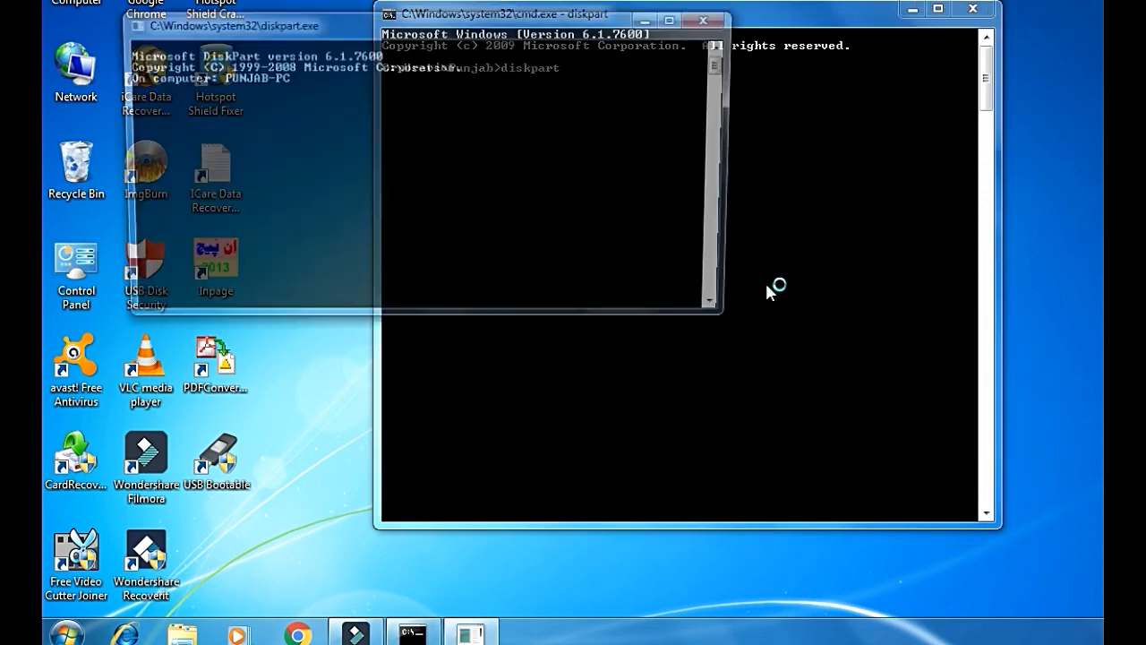
left_click(913, 9)
left_click_drag(538, 31, 794, 54)
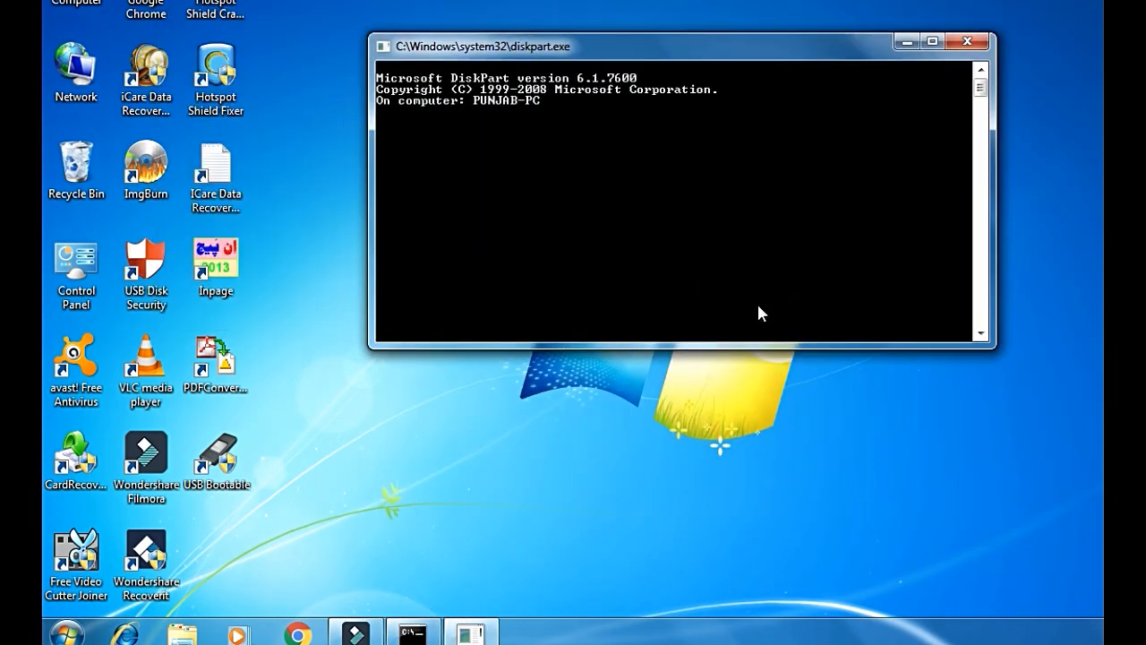
left_click_drag(711, 345, 726, 535)
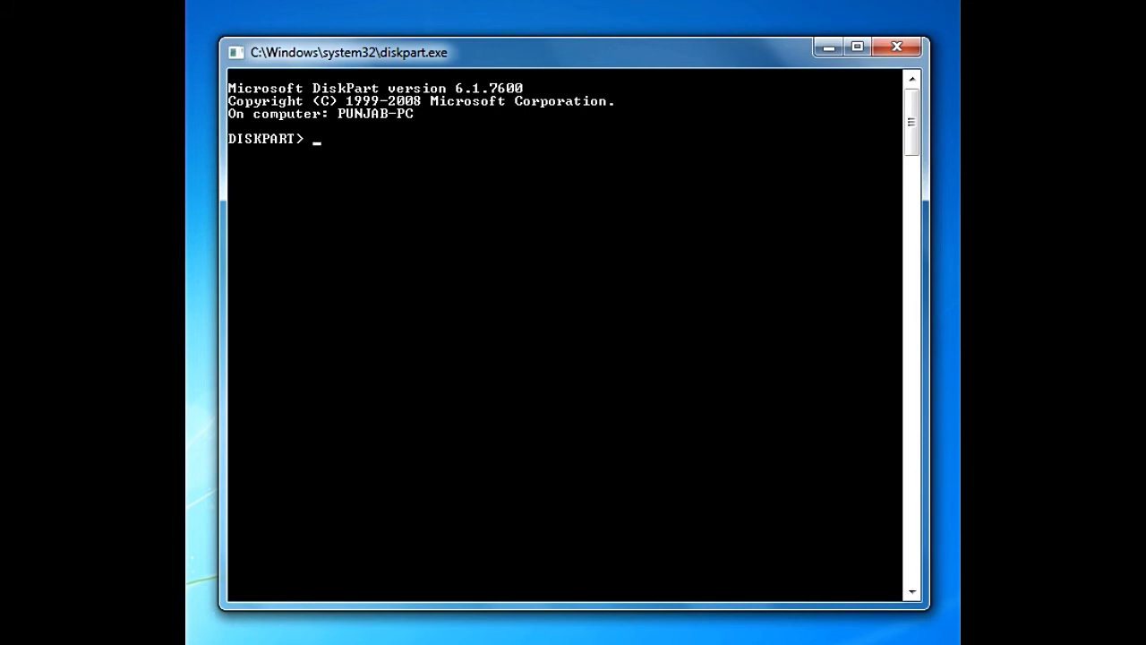
Step: List the disks in DiskPart and select disk 1, the 7680 MB USB drive
type("list")
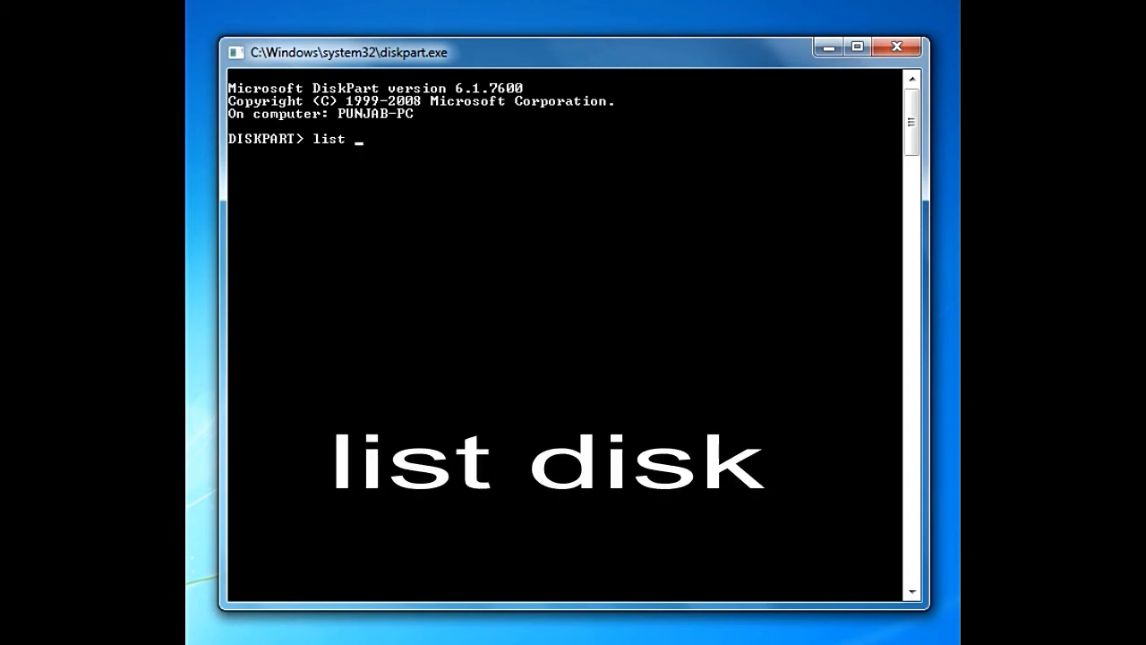
type(" disk")
key("Return")
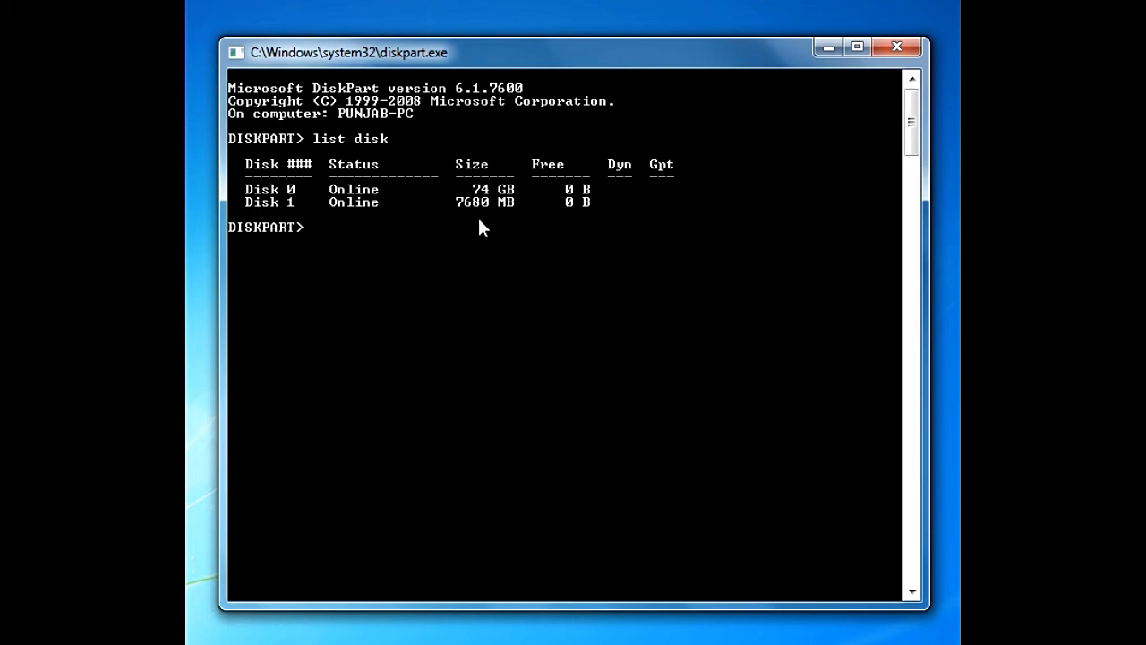
type("select")
type("disk 1")
key("Return")
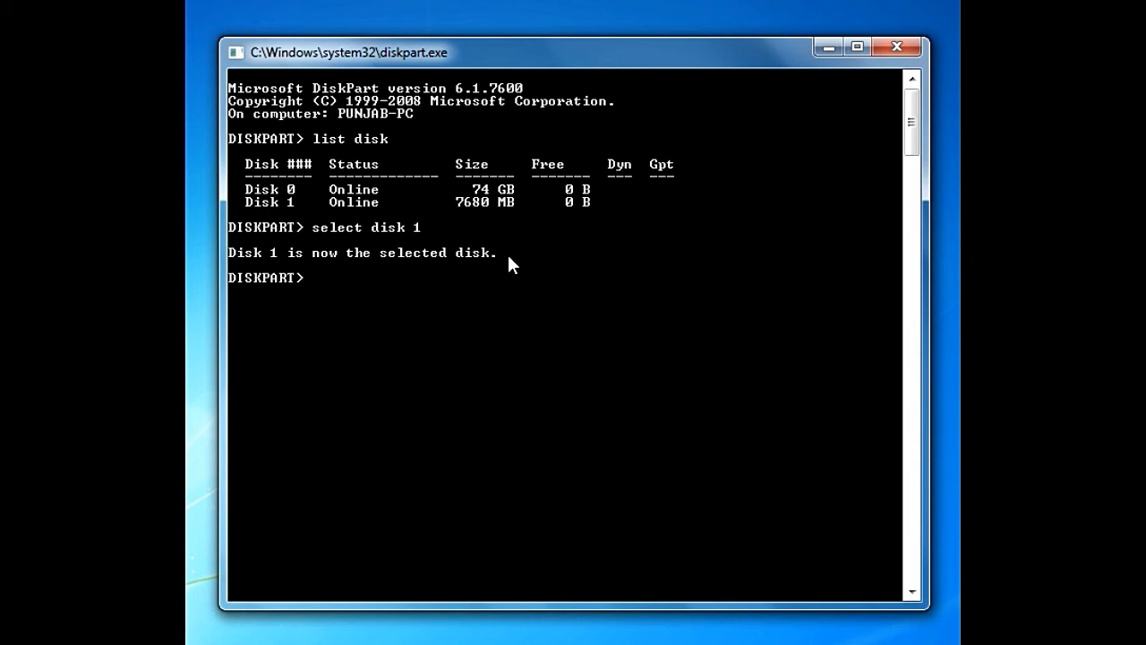
Step: Clean the selected disk, accepting the change to the Windows 7 Basic color scheme when asked
type("clea")
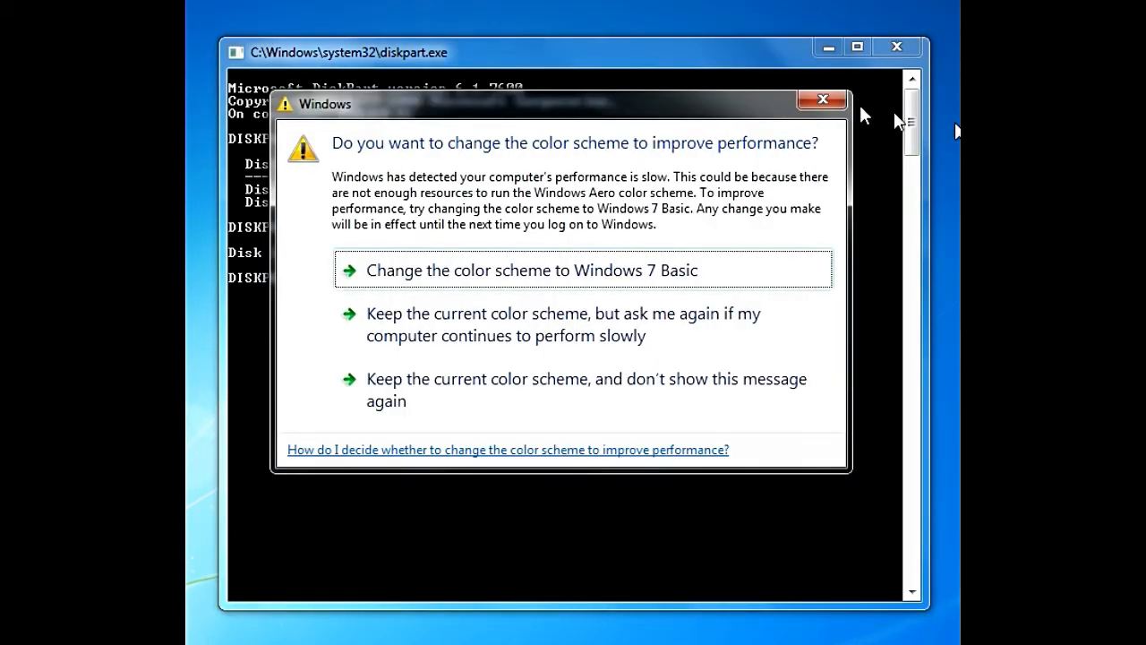
left_click(615, 273)
type("n")
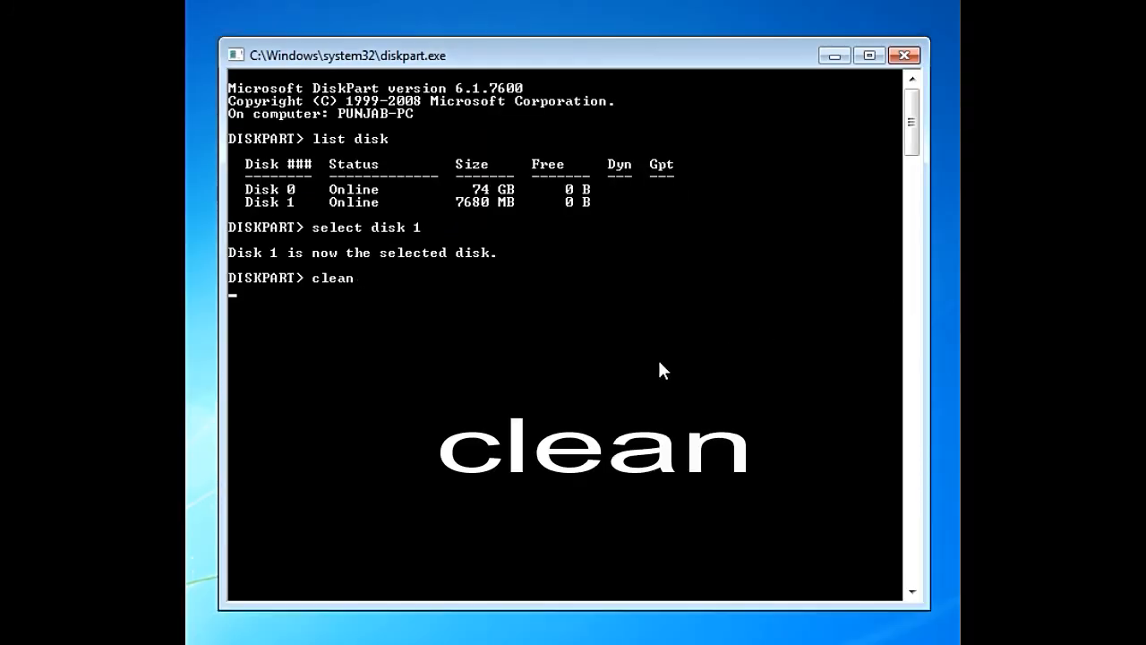
key("Return")
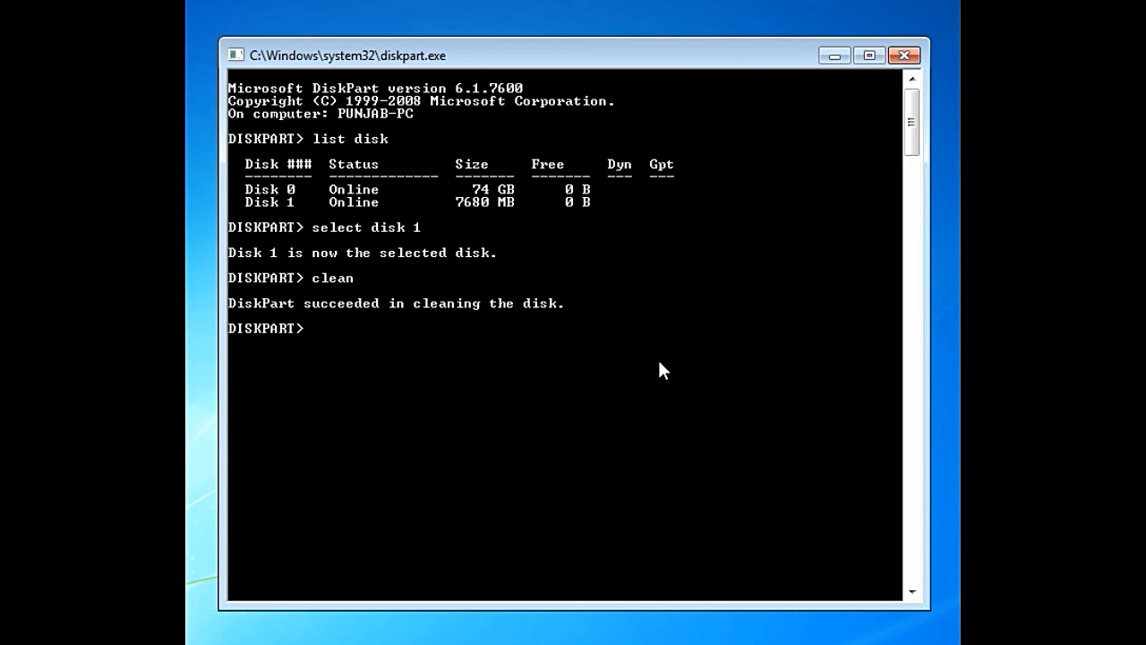
Step: Create a primary partition on the cleaned disk with create partition primary
type("crea")
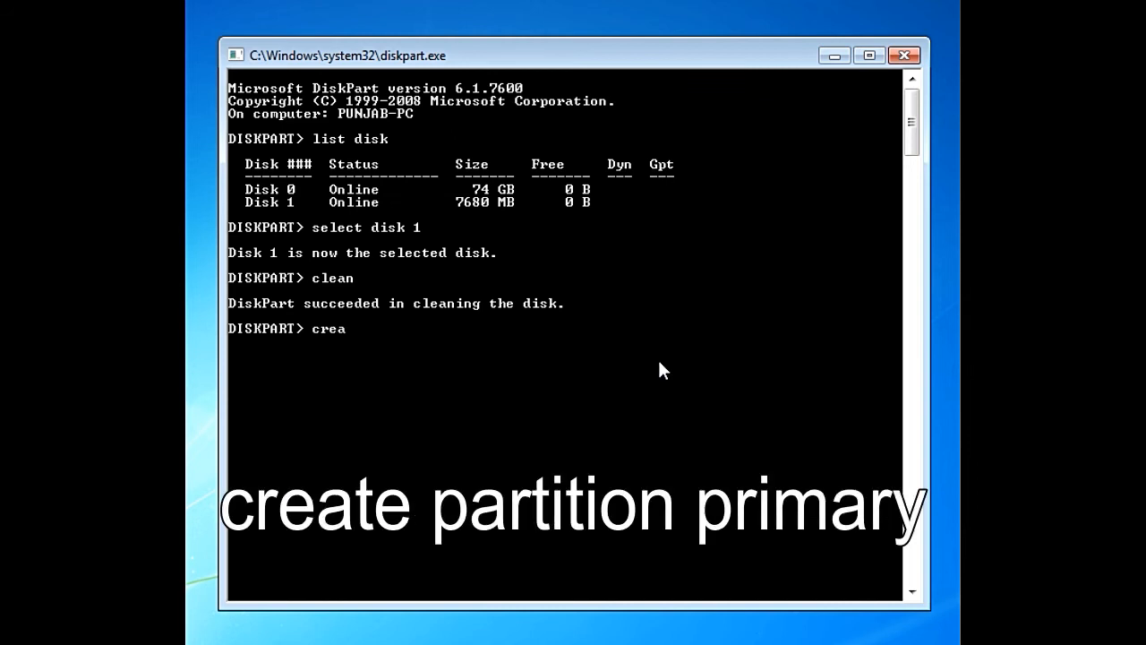
type("te partition")
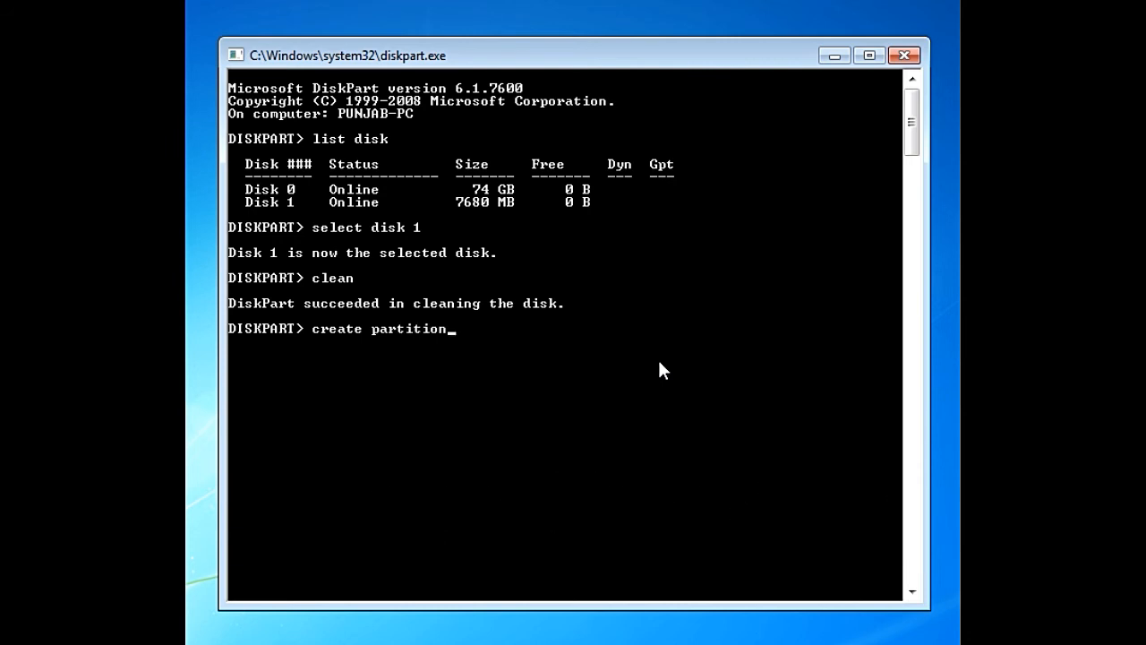
type(" primary")
key("Return")
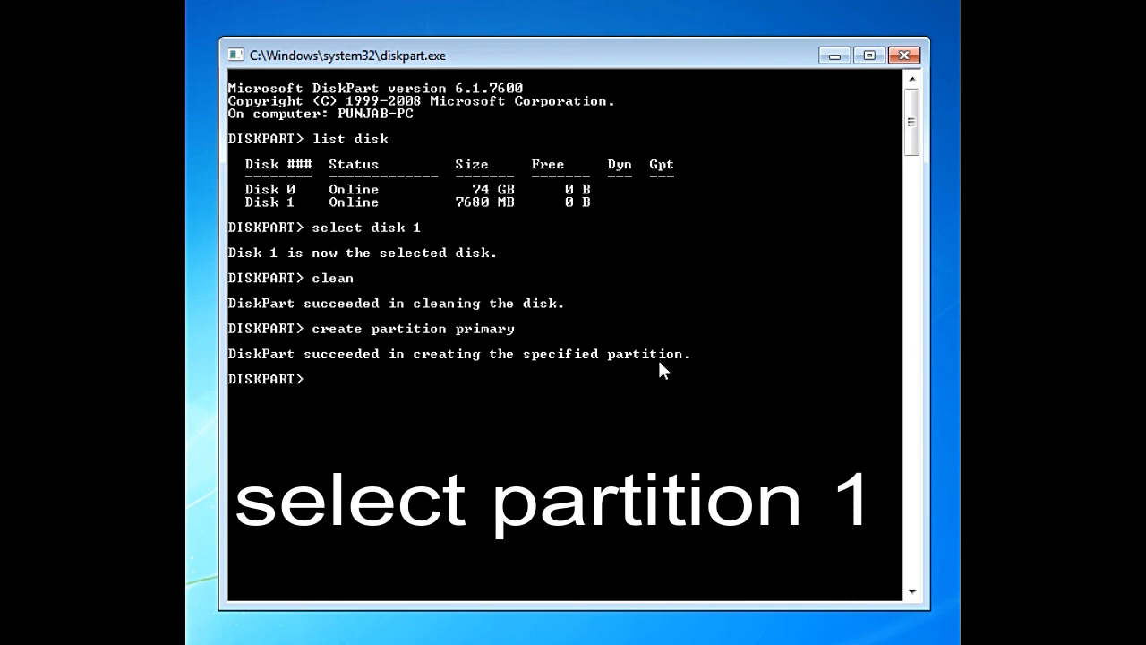
Step: Select partition 1 and mark it as active
type("selec")
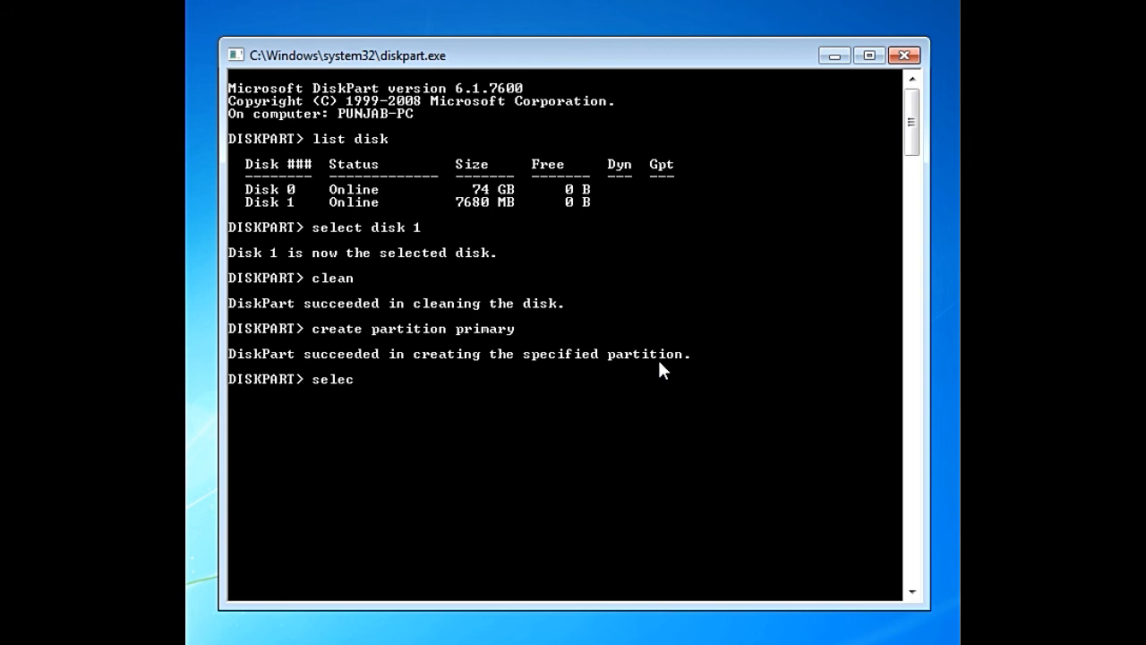
type("t partition 1")
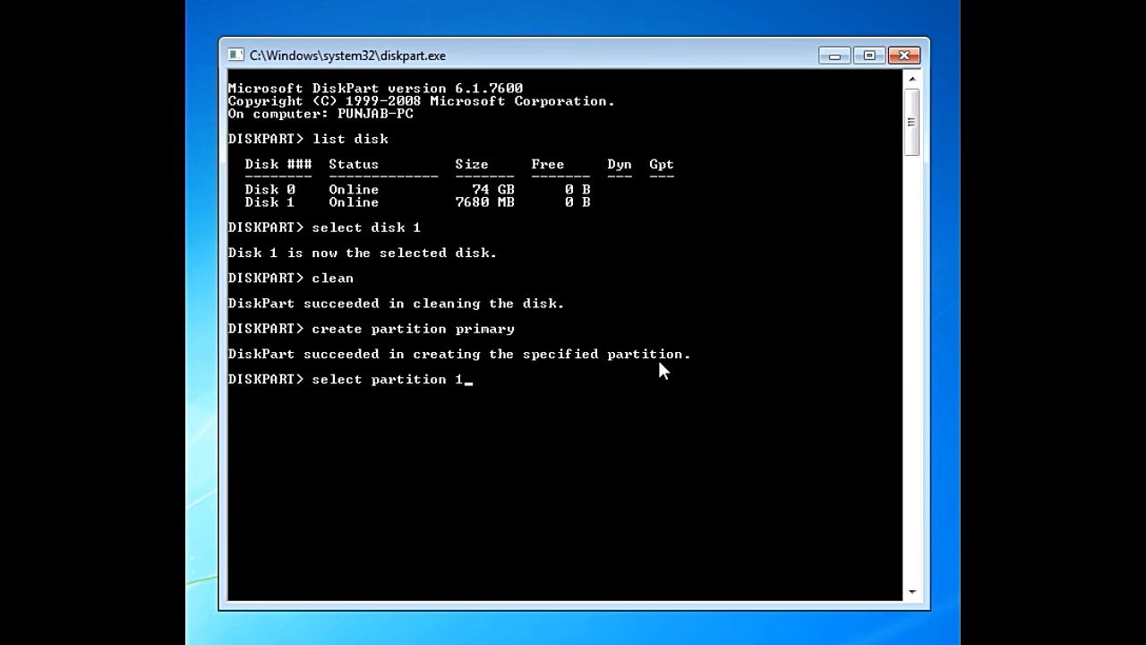
key("Return")
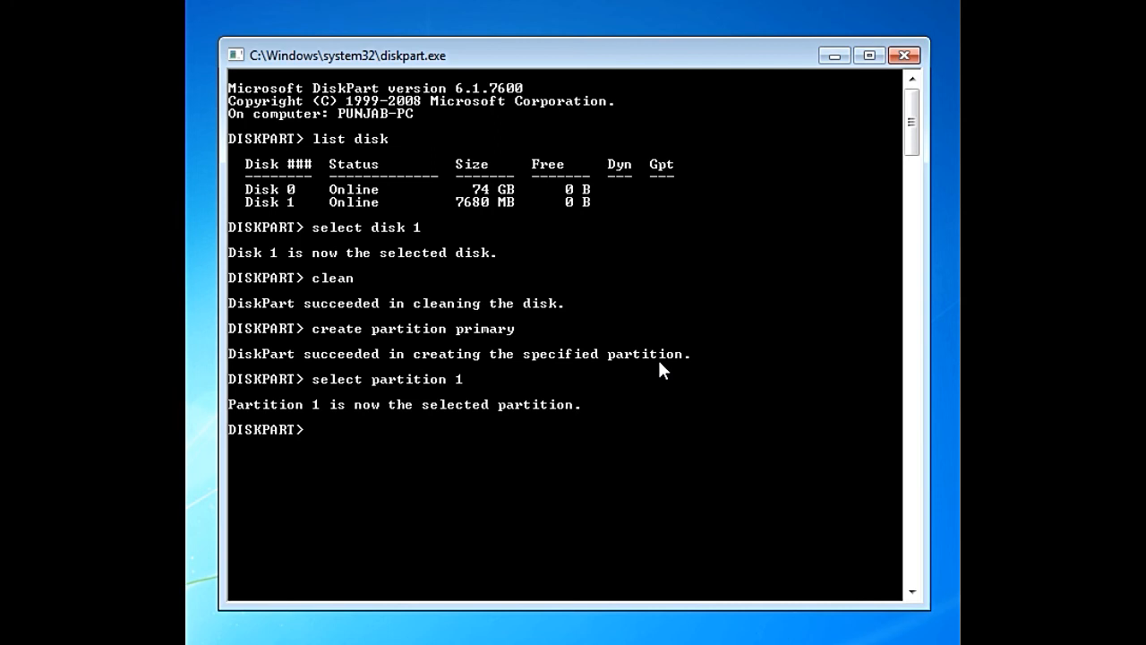
type("active")
key("Return")
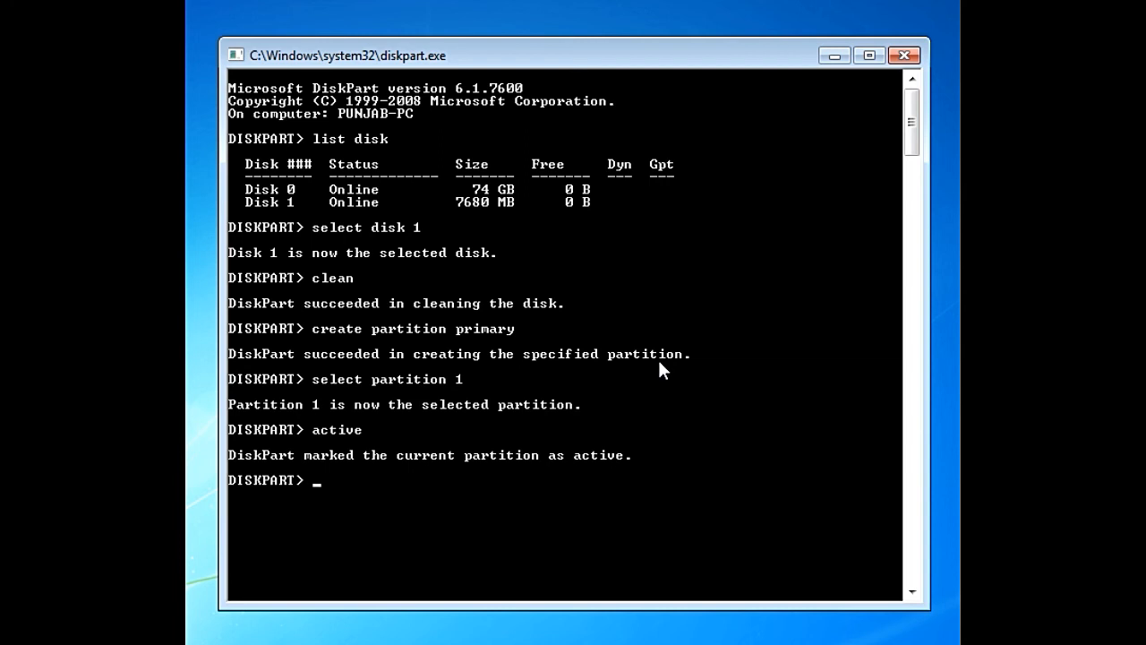
Step: Try to quick-format the active partition as NTFS with the command formate fs = ntfs quick
type("formate")
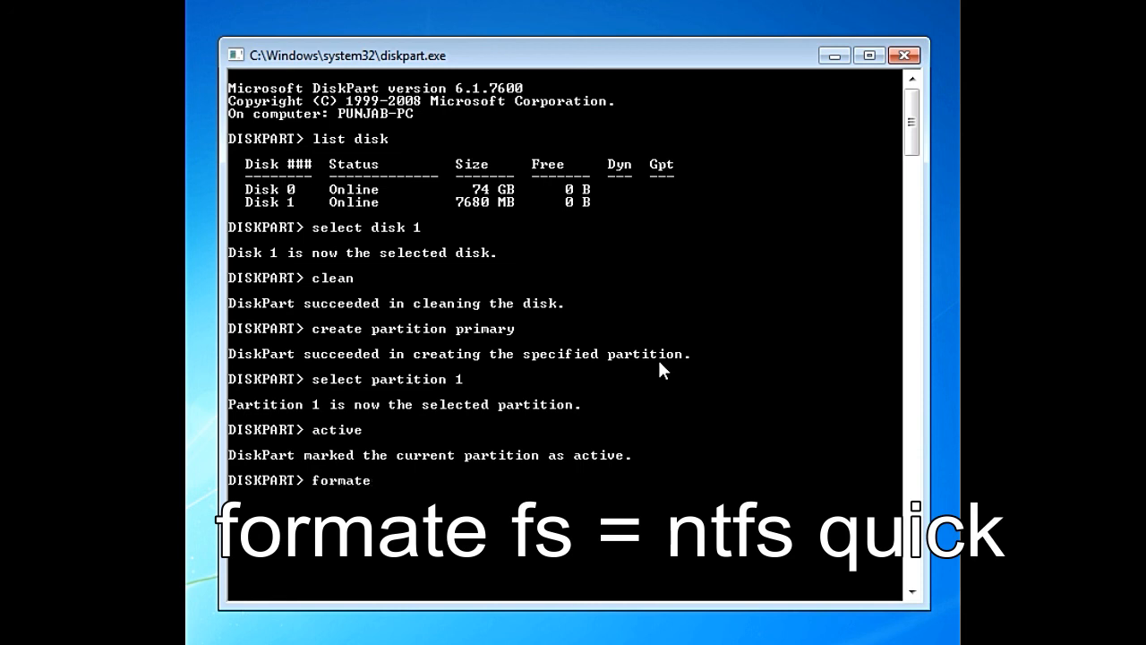
type(" fs =")
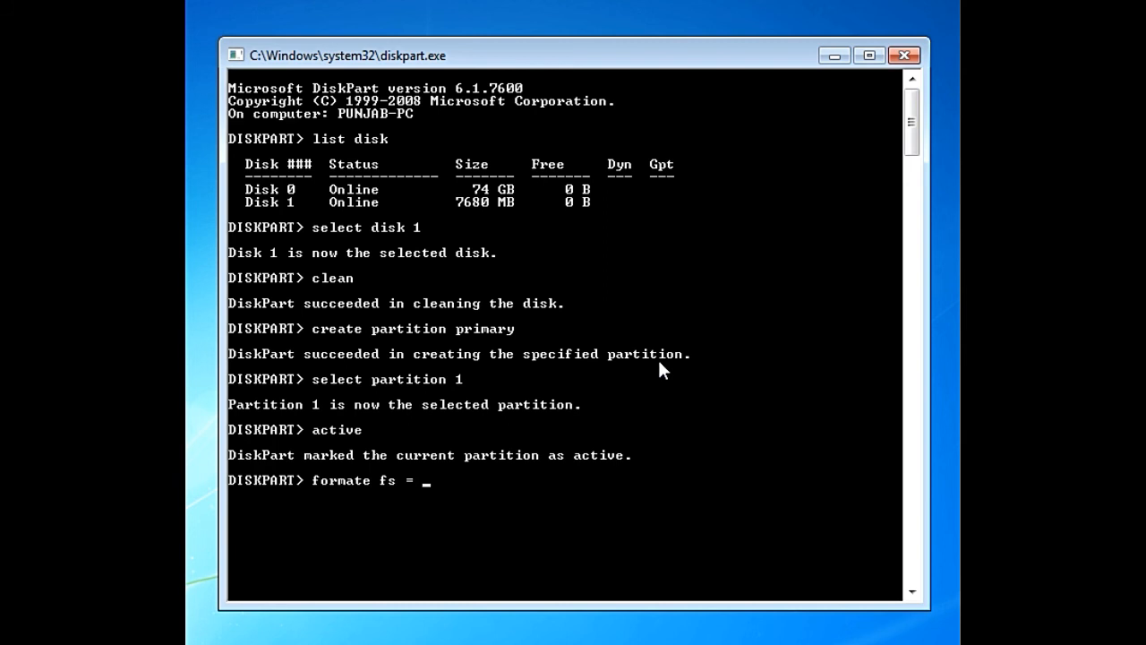
type("ntfs")
type("quick")
key("Return")
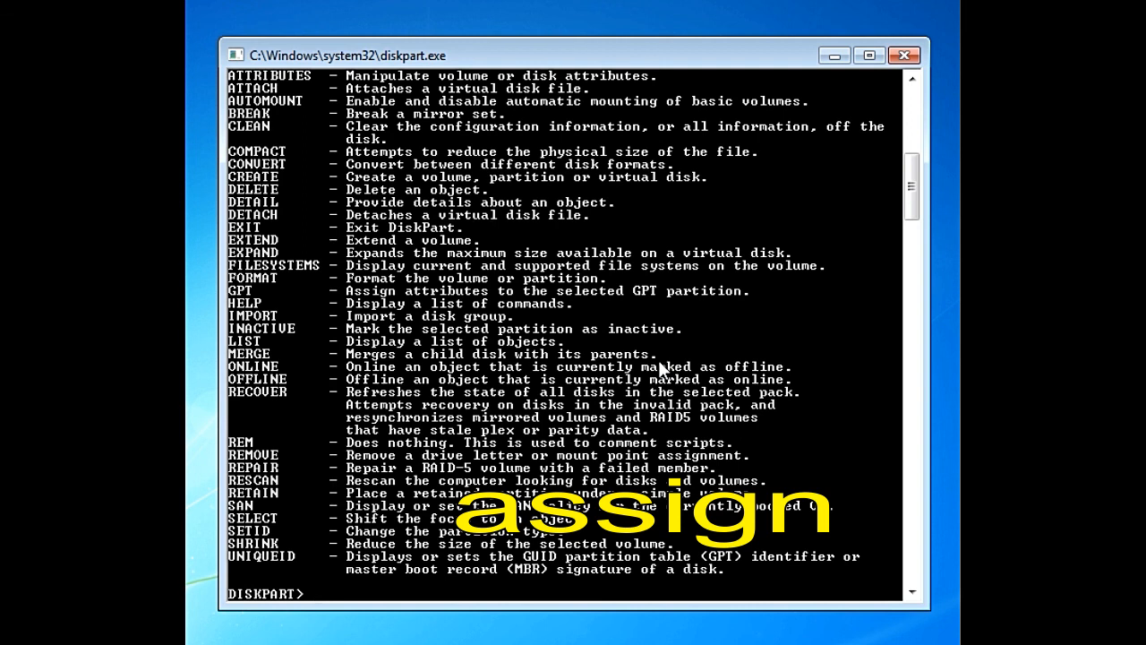
Step: Assign a drive letter to the partition and exit DiskPart
type("assign")
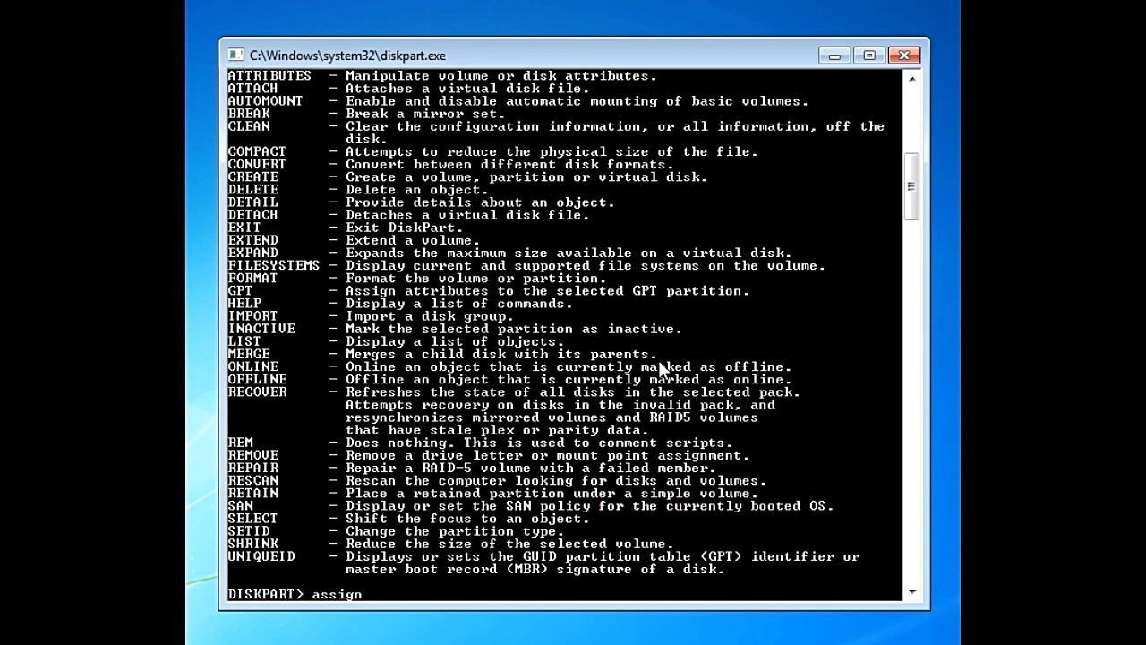
key("Return")
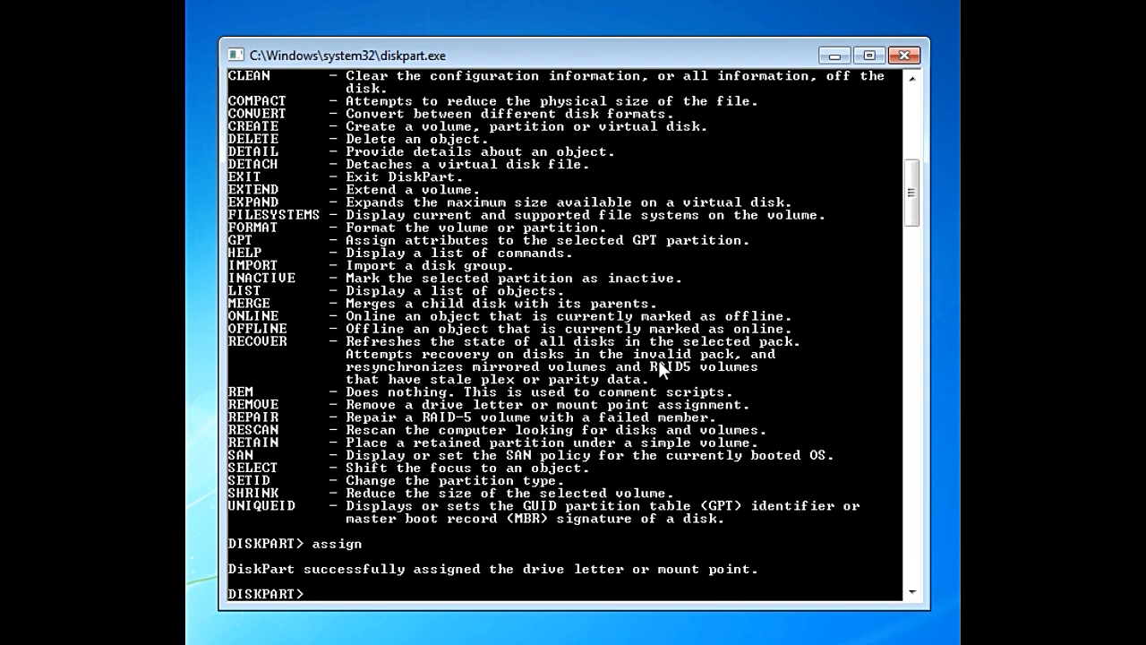
type("e")
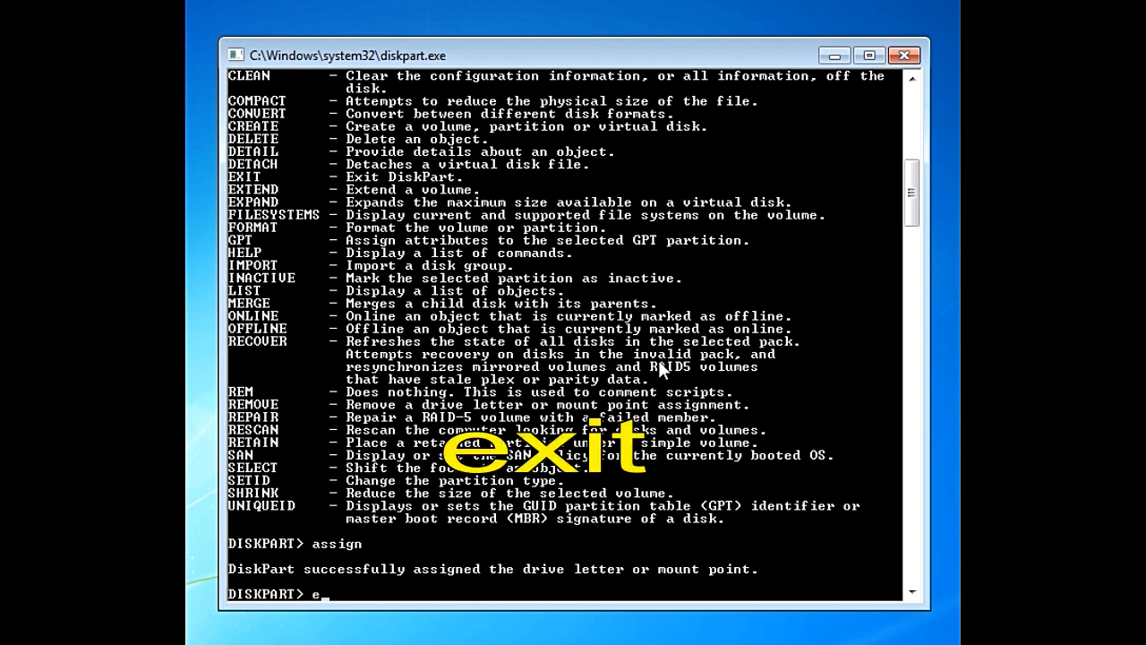
type("xit")
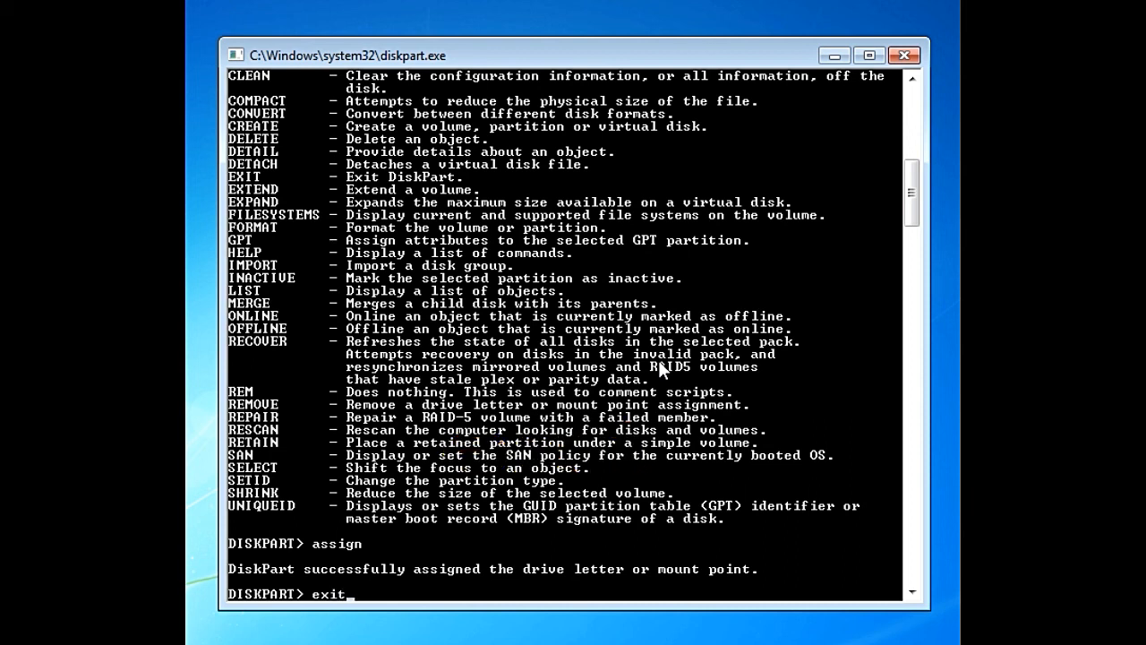
key("Return")
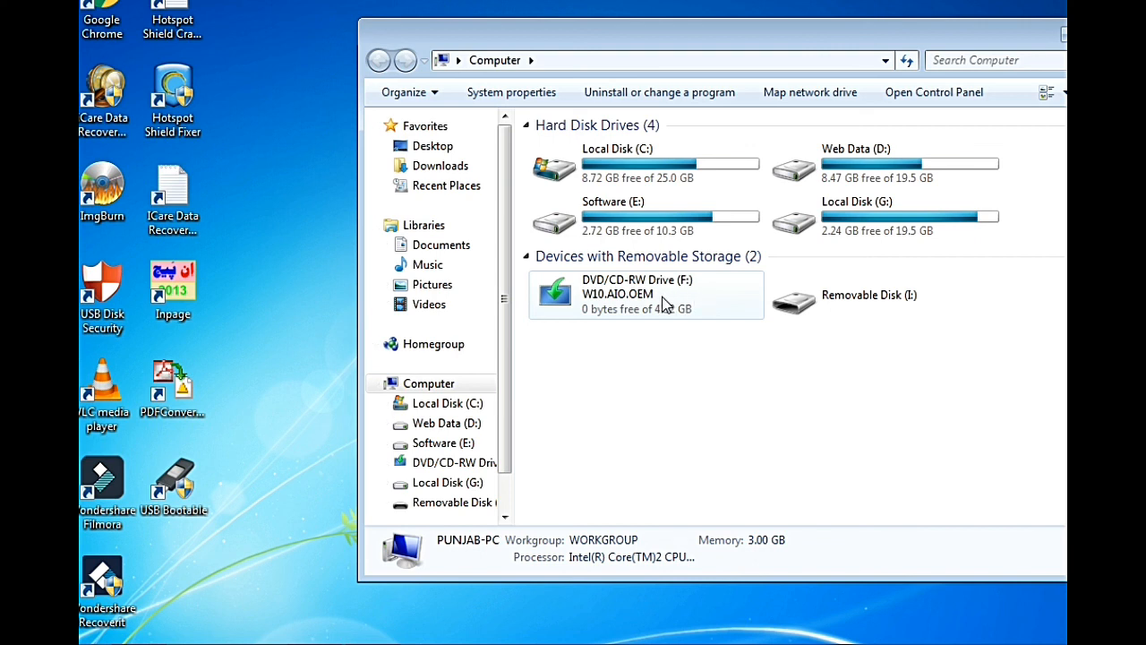
Step: Open DVD/CD-RW Drive (F:) W10.AIO.OEM and copy all of its files and folders
left_click(661, 301)
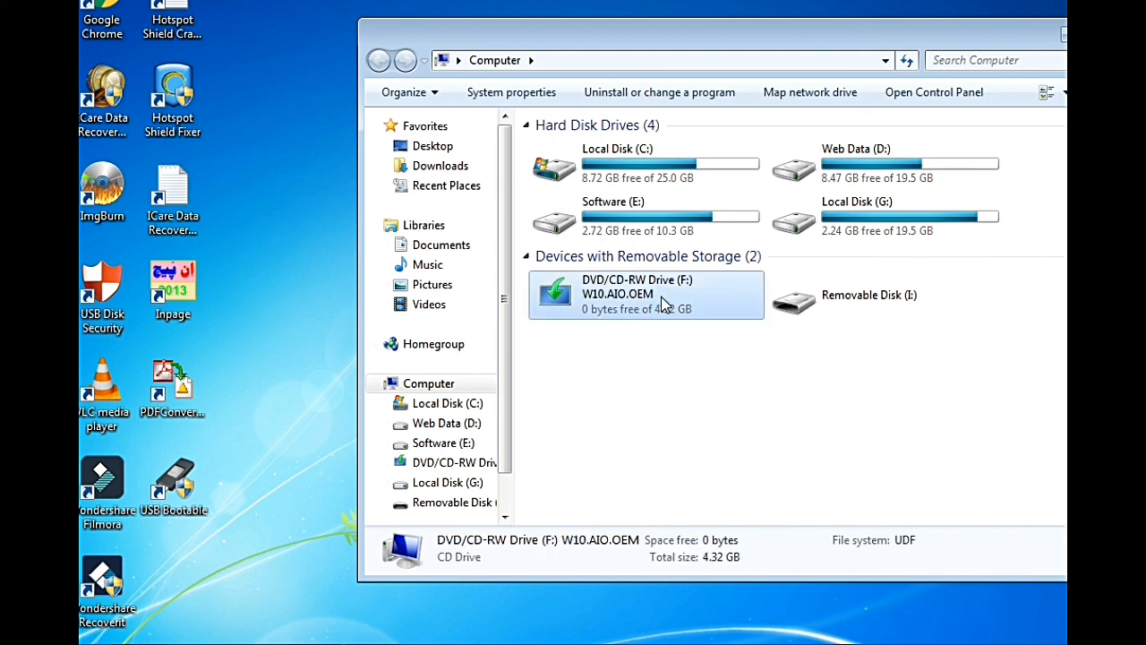
right_click(663, 301)
left_click(725, 303)
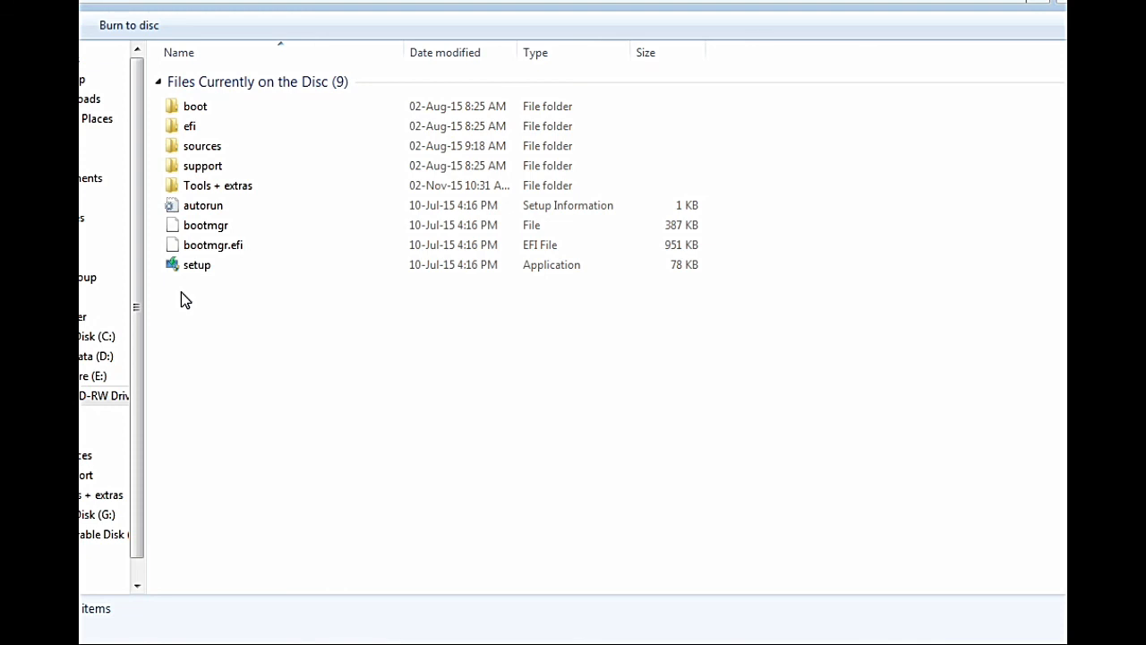
left_click_drag(180, 292, 183, 106)
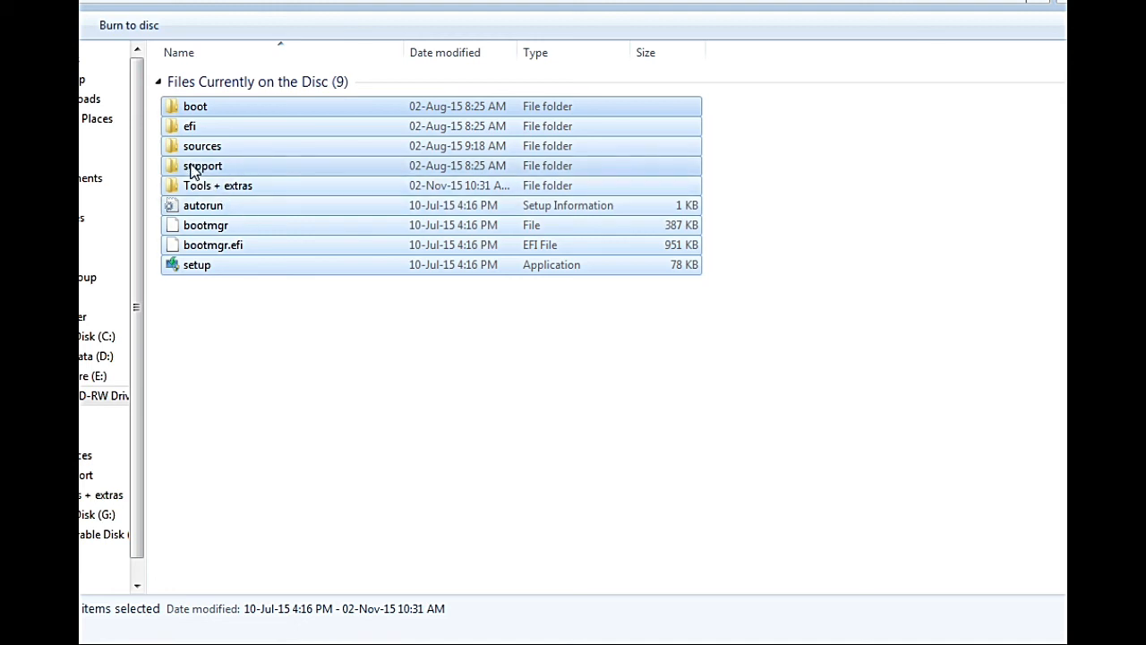
right_click(194, 170)
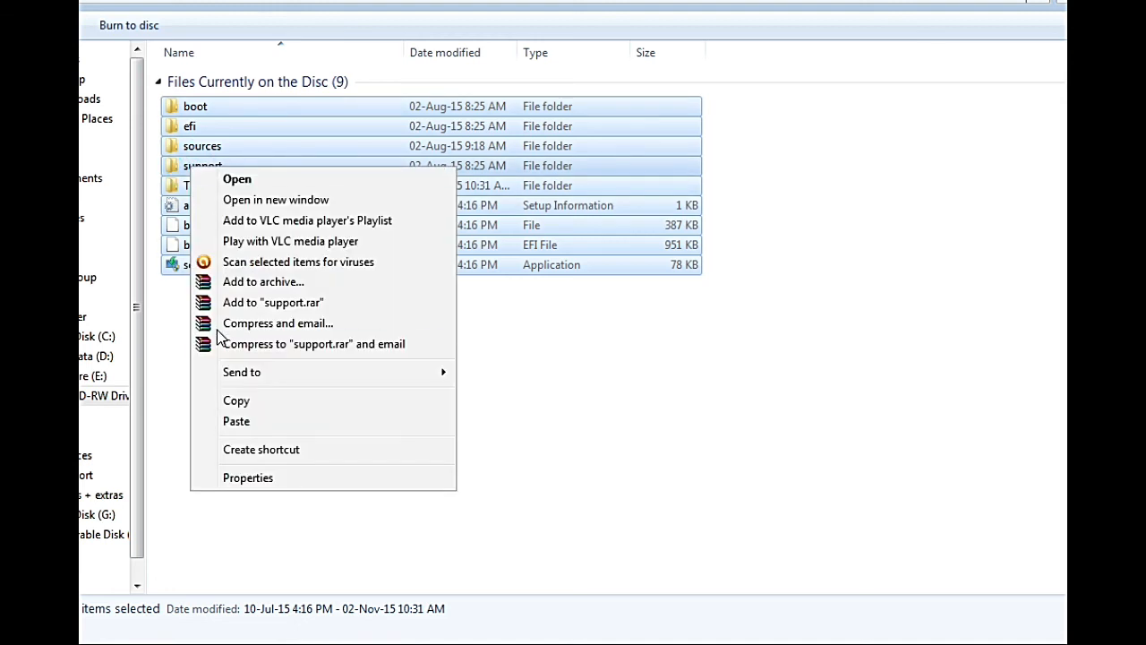
left_click(305, 378)
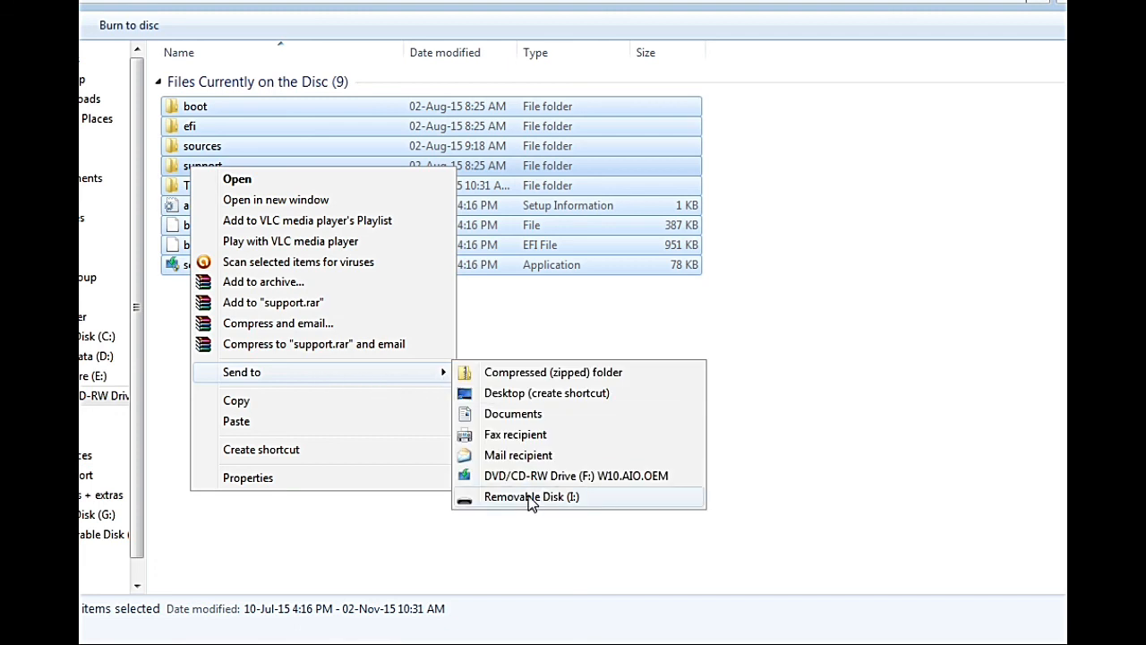
left_click(238, 403)
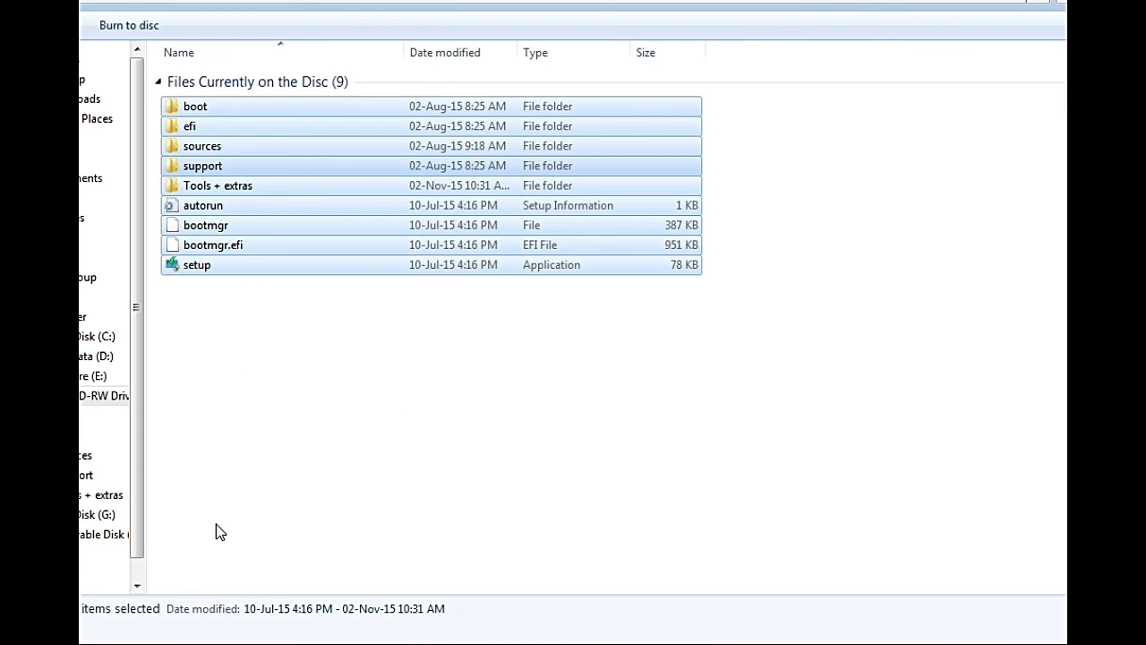
Step: Paste the copied disc files into the empty Removable Disk (I:)
left_click(103, 534)
right_click(435, 270)
left_click(475, 402)
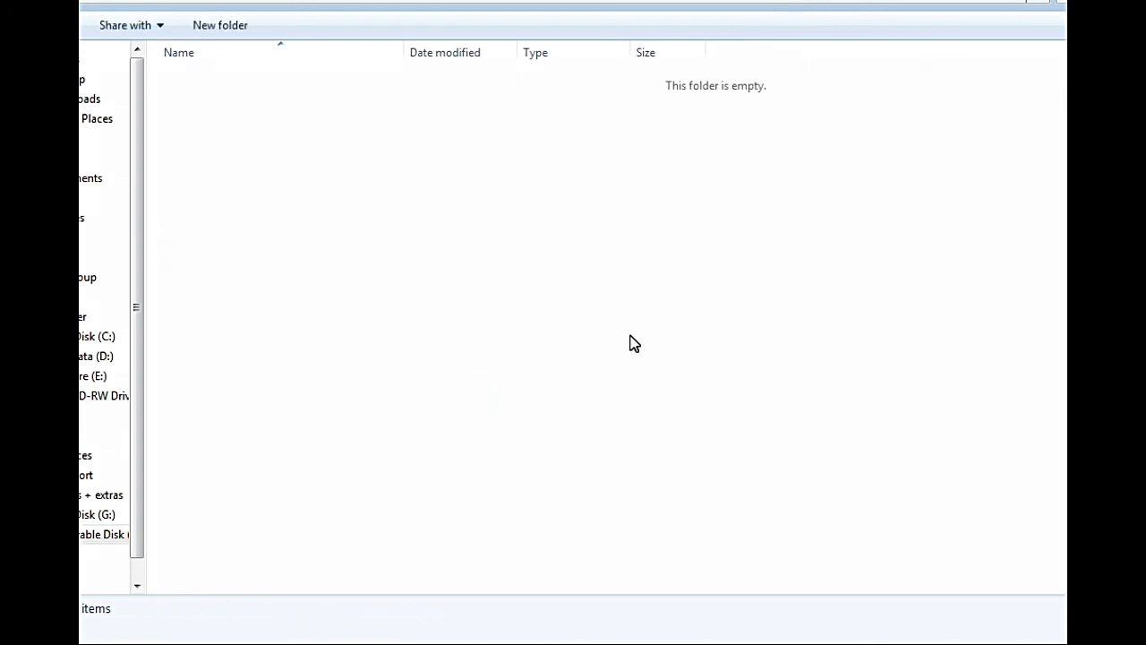